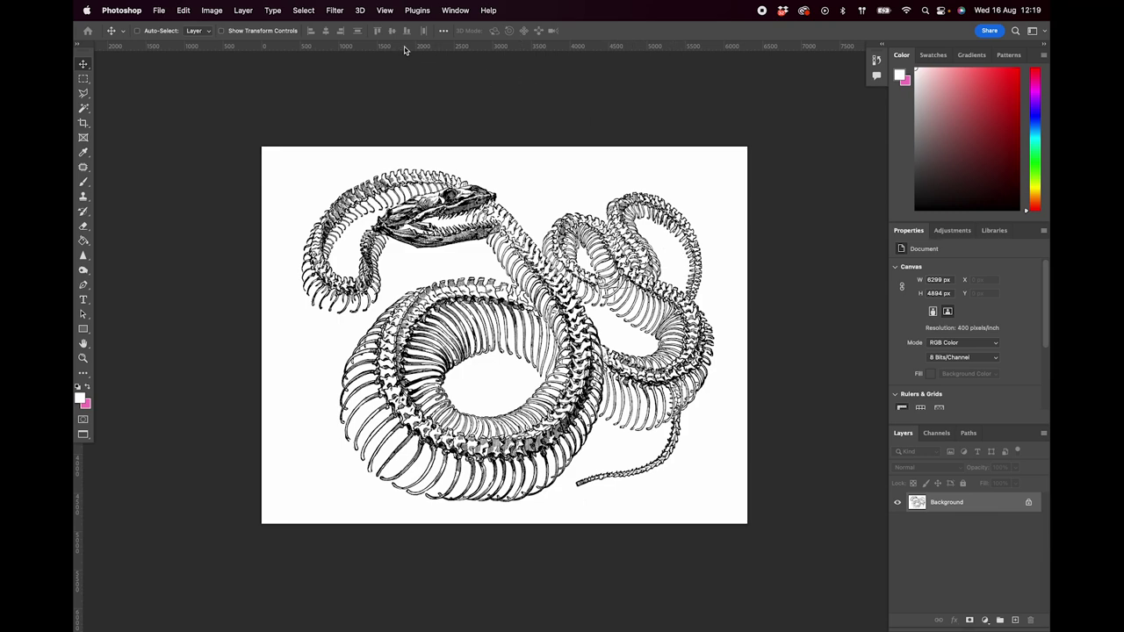
# Select the snake's black linework with Color Range by sampling the white background, using Fuzziness 200 and Invert enabled.
pyautogui.click(304, 10)
pyautogui.click(322, 123)
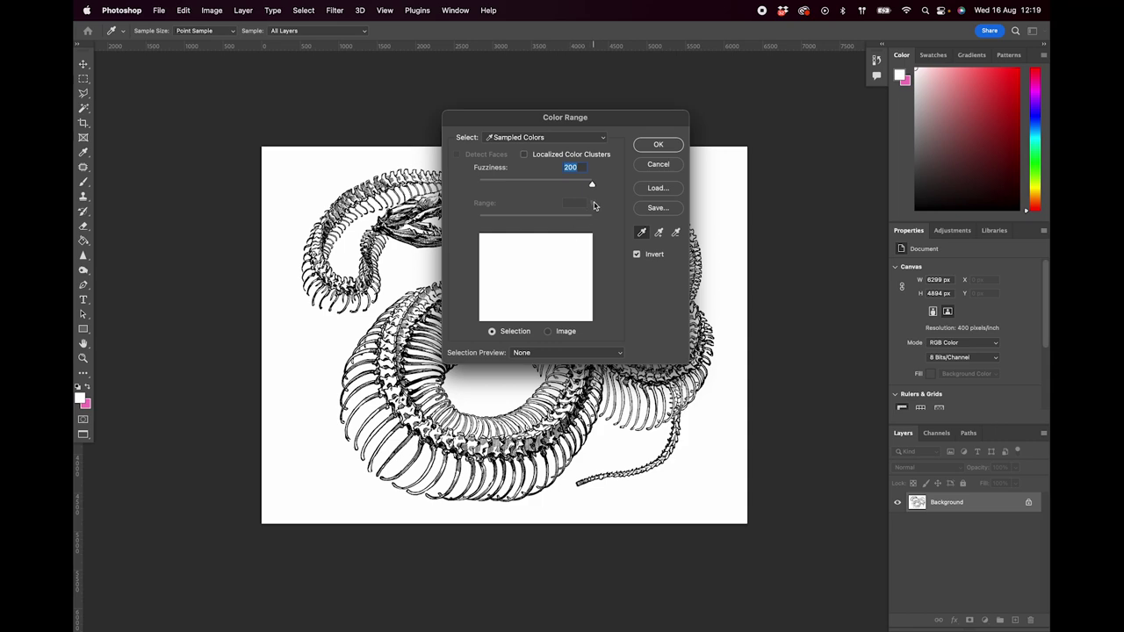
pyautogui.moveTo(589, 185); pyautogui.dragTo(572, 185)
pyautogui.moveTo(645, 118); pyautogui.dragTo(632, 83)
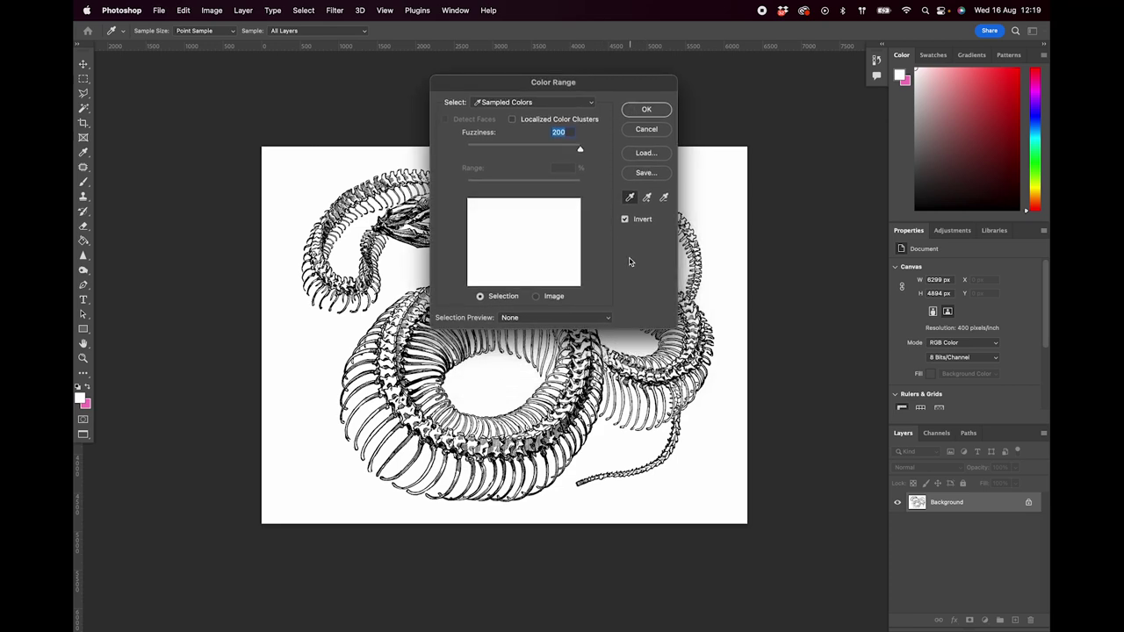
pyautogui.click(625, 220)
pyautogui.click(625, 221)
pyautogui.click(626, 222)
pyautogui.click(710, 193)
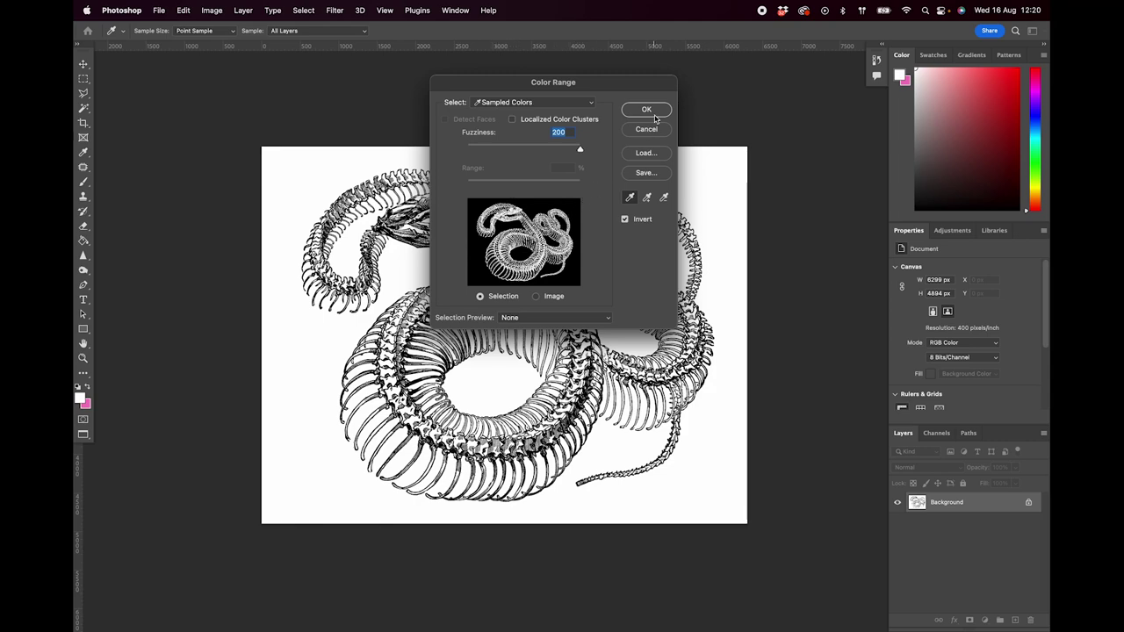
pyautogui.click(655, 109)
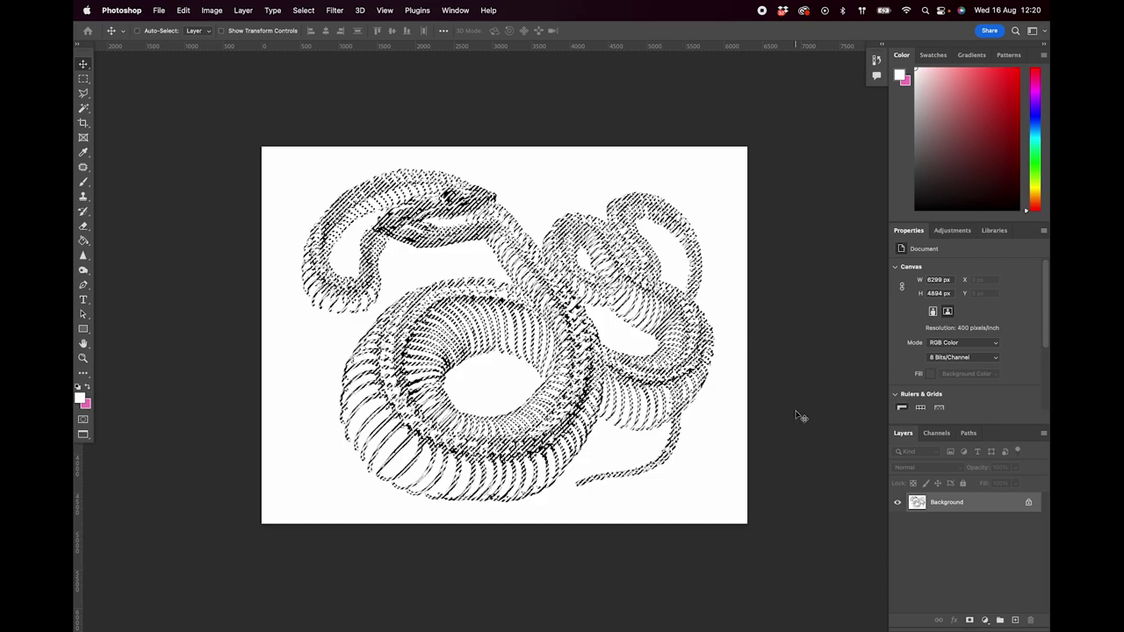
# Add a new layer, fill the snake selection on it with black and deselect.
pyautogui.click(1014, 620)
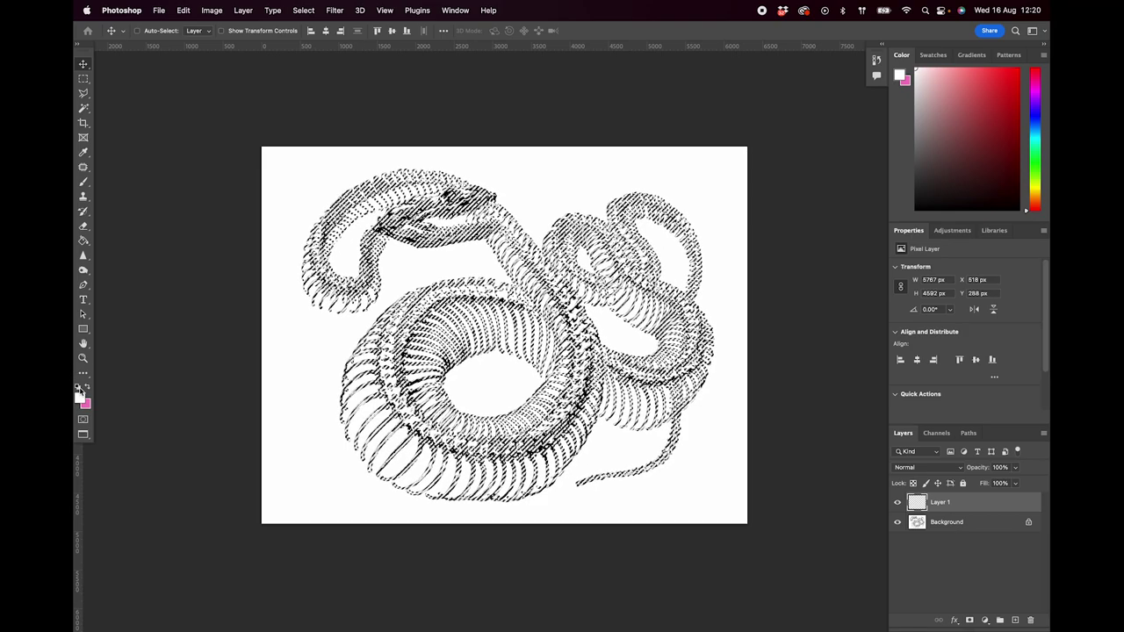
pyautogui.click(78, 387)
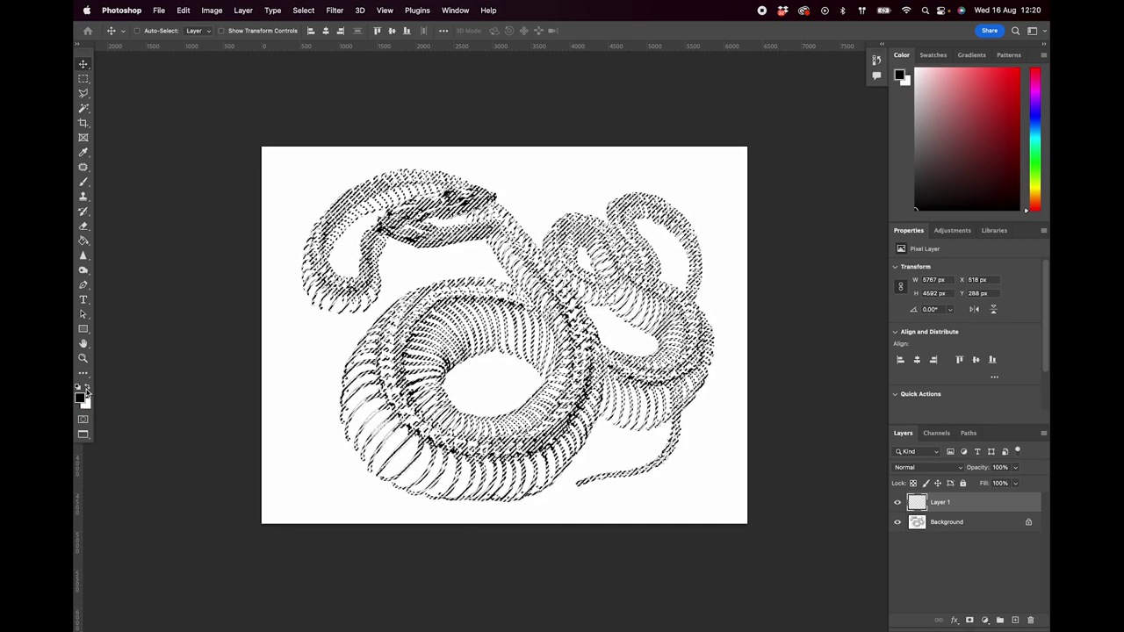
pyautogui.click(87, 387)
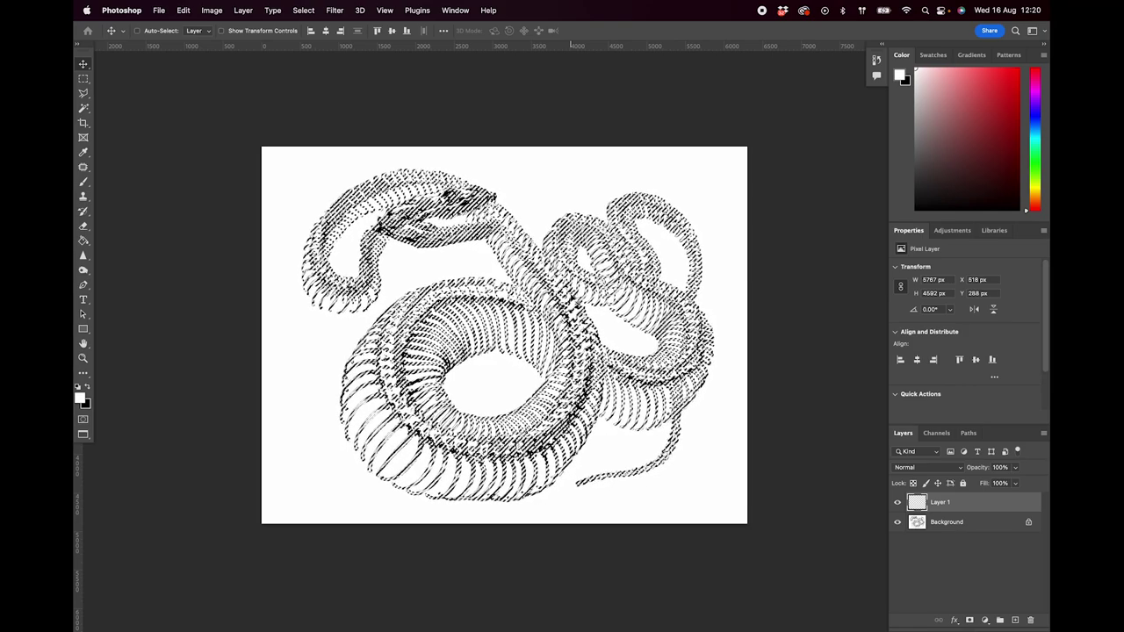
pyautogui.press('cmd+v')
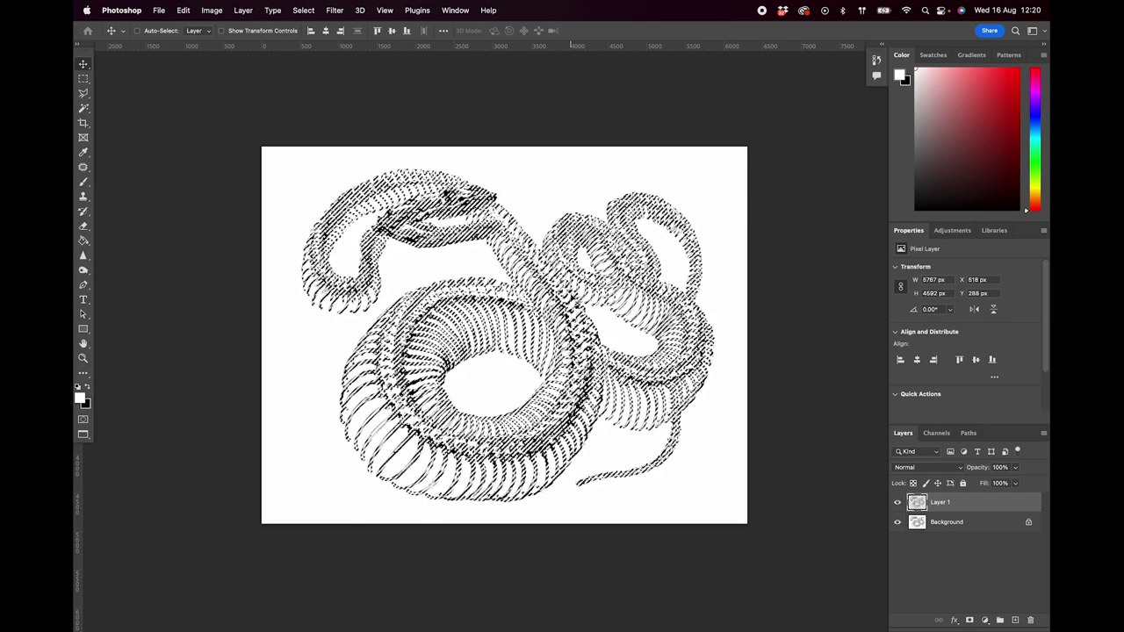
pyautogui.moveTo(606, 409); pyautogui.dragTo(627, 414)
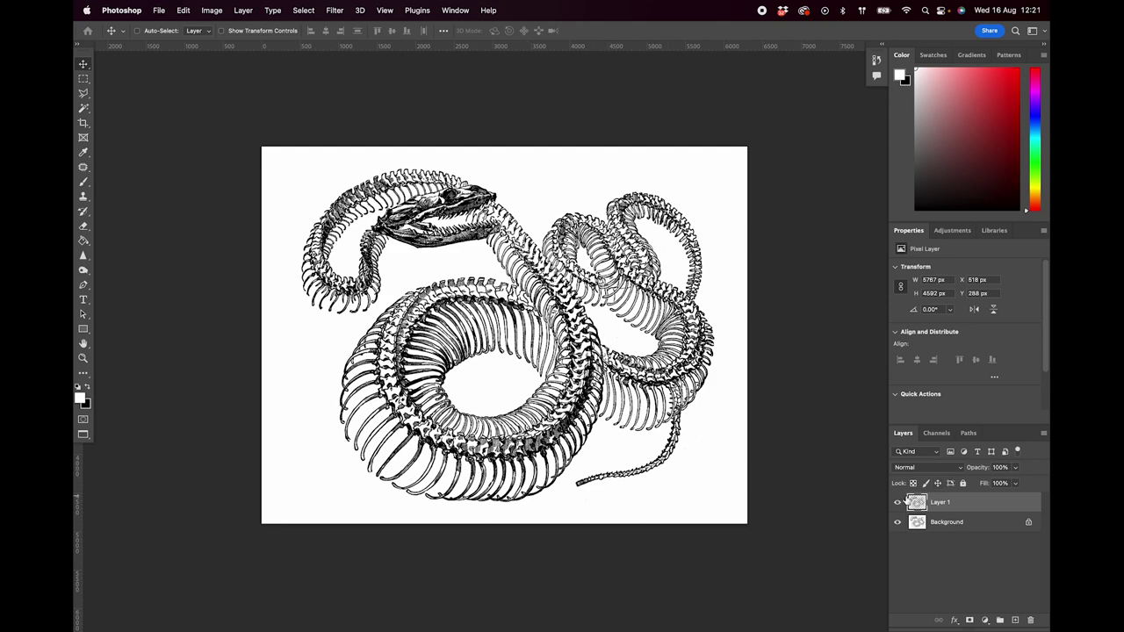
# Add a new layer directly above Background and fill it with a muted red.
pyautogui.click(971, 525)
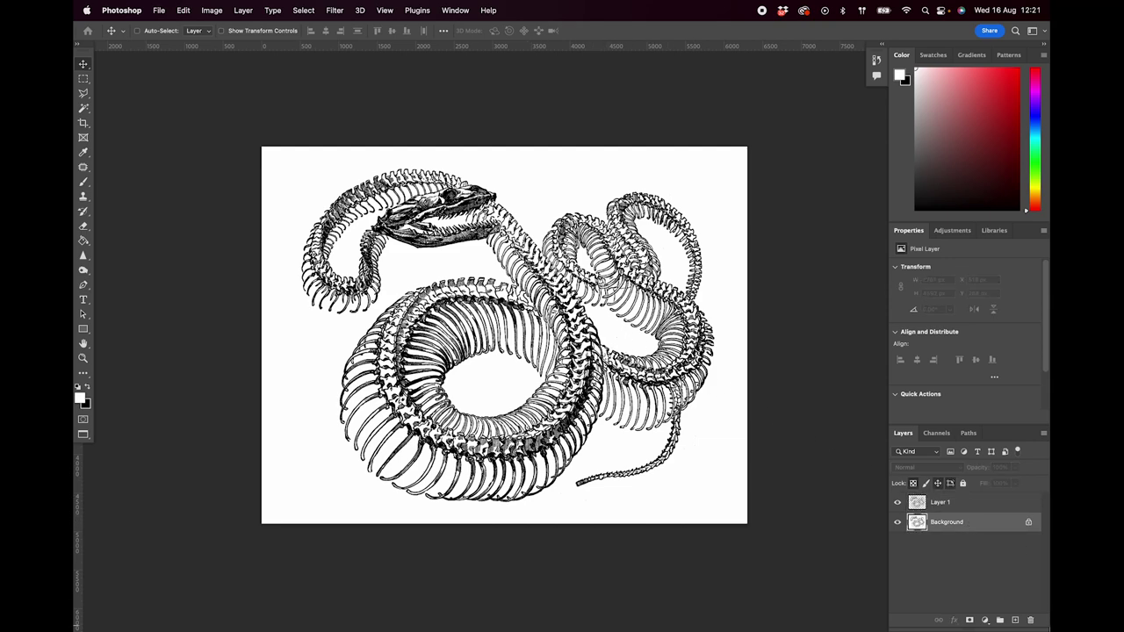
pyautogui.click(1014, 620)
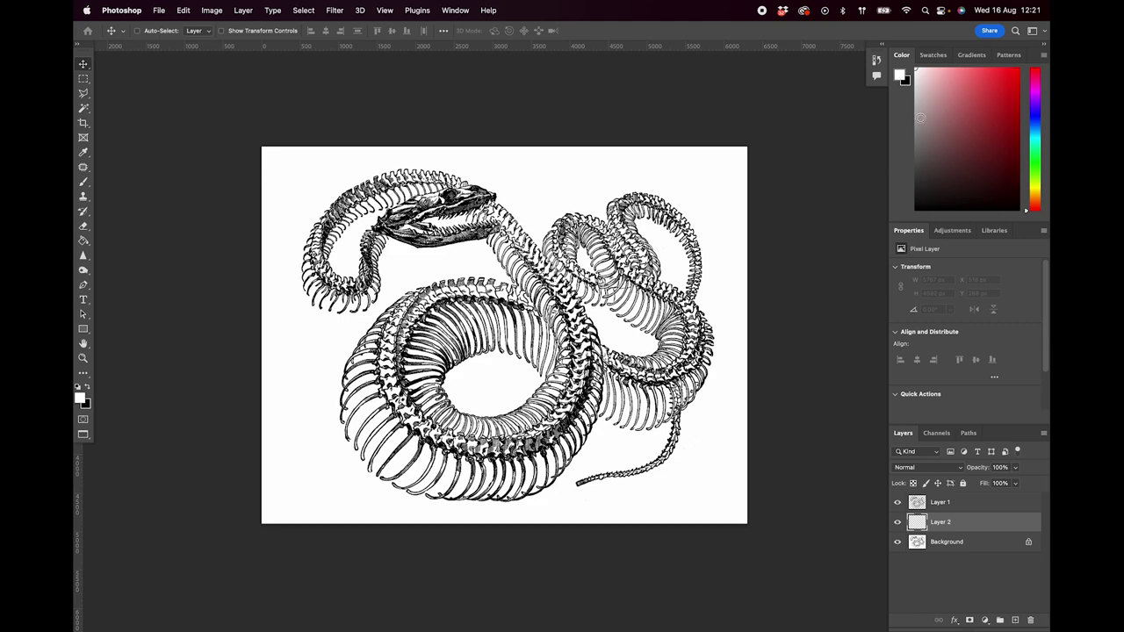
pyautogui.click(973, 88)
pyautogui.click(87, 388)
pyautogui.press('super+BackSpace')
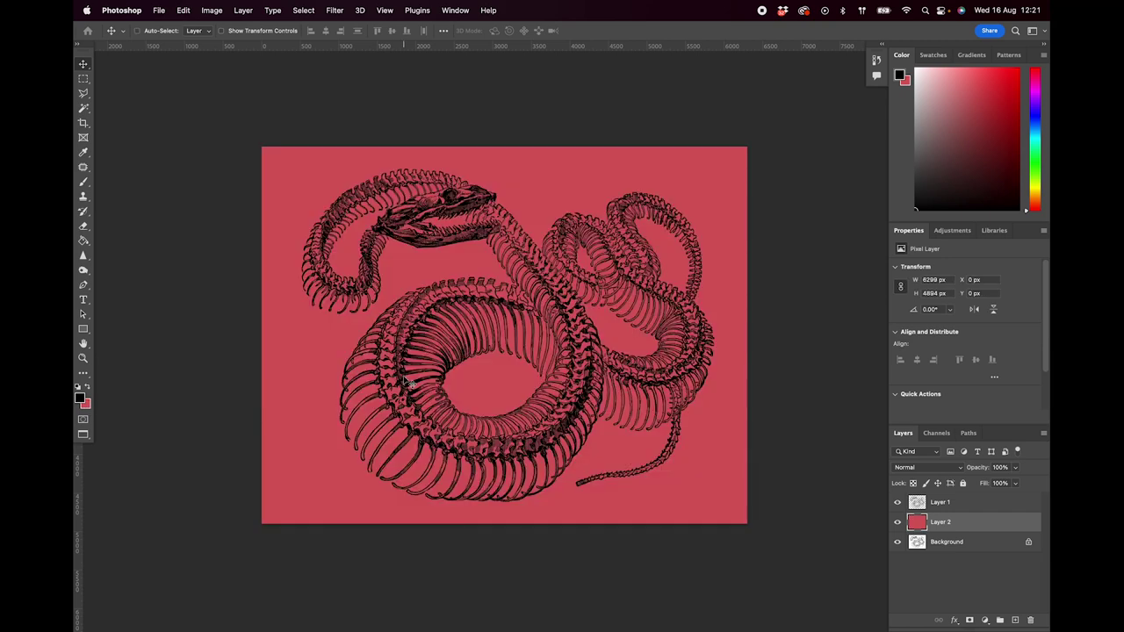
# Shift the snake linework on Layer 1 slightly up and left, and add a Color Overlay effect to it.
pyautogui.click(981, 507)
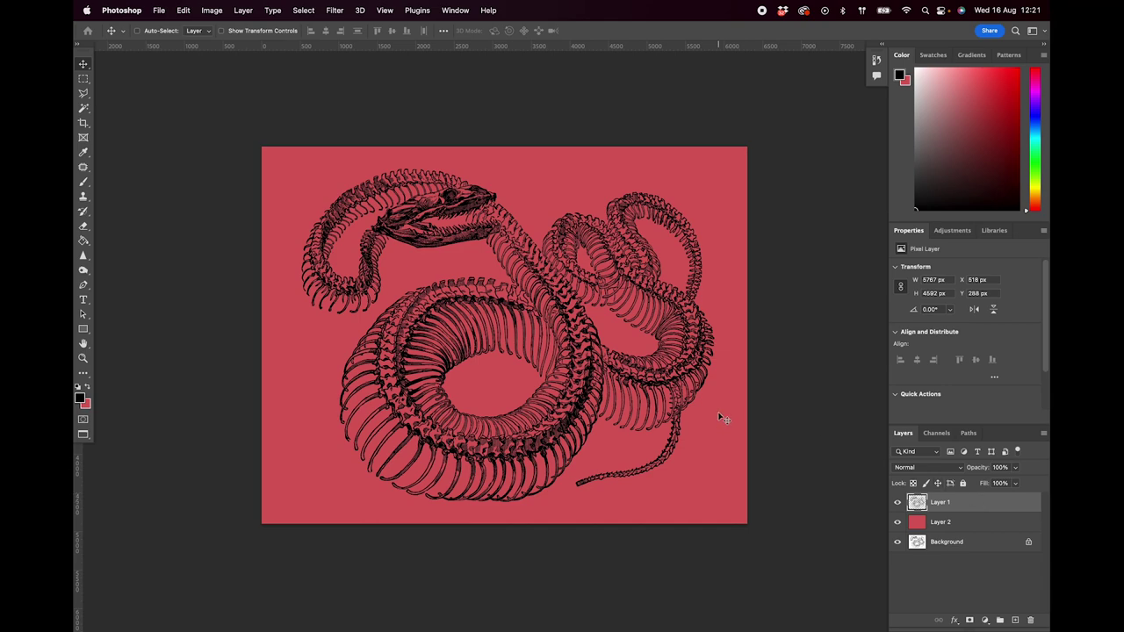
pyautogui.moveTo(561, 281)
pyautogui.mouseDown()
pyautogui.moveTo(538, 242)
pyautogui.moveTo(550, 246)
pyautogui.moveTo(502, 247)
pyautogui.moveTo(527, 230)
pyautogui.moveTo(558, 303)
pyautogui.moveTo(558, 251)
pyautogui.moveTo(556, 269)
pyautogui.mouseUp()
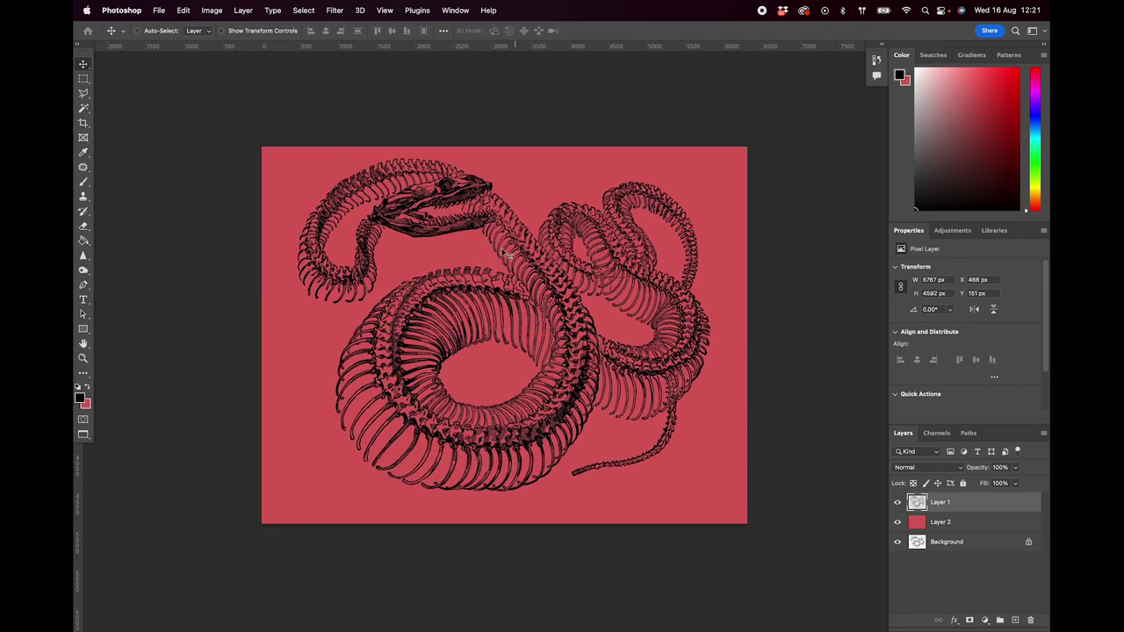
pyautogui.doubleClick(957, 505)
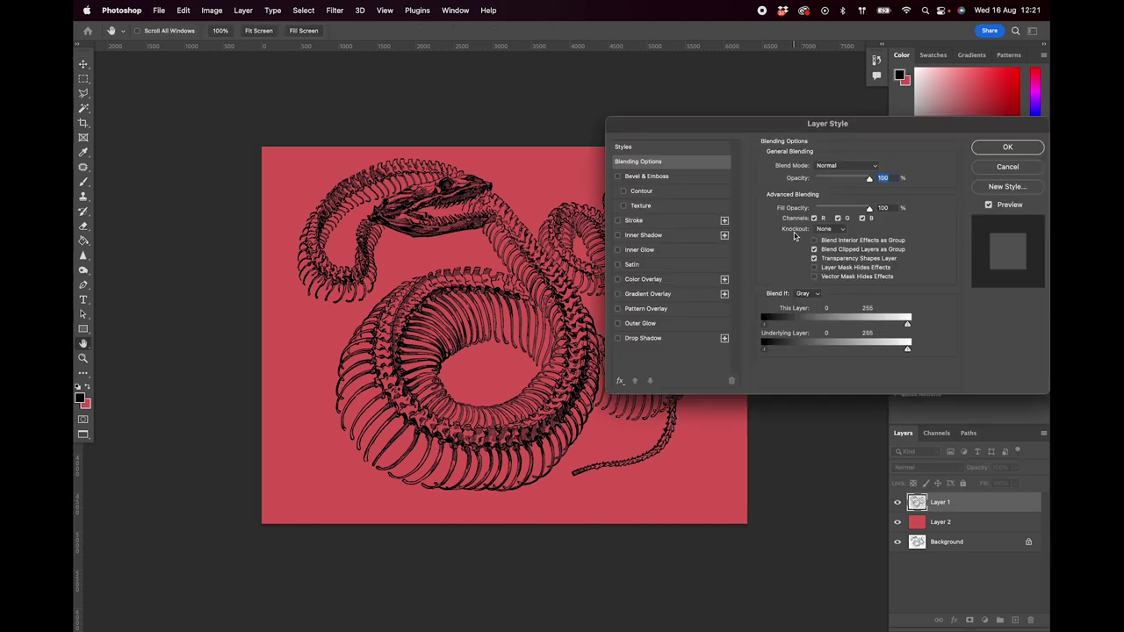
pyautogui.click(646, 281)
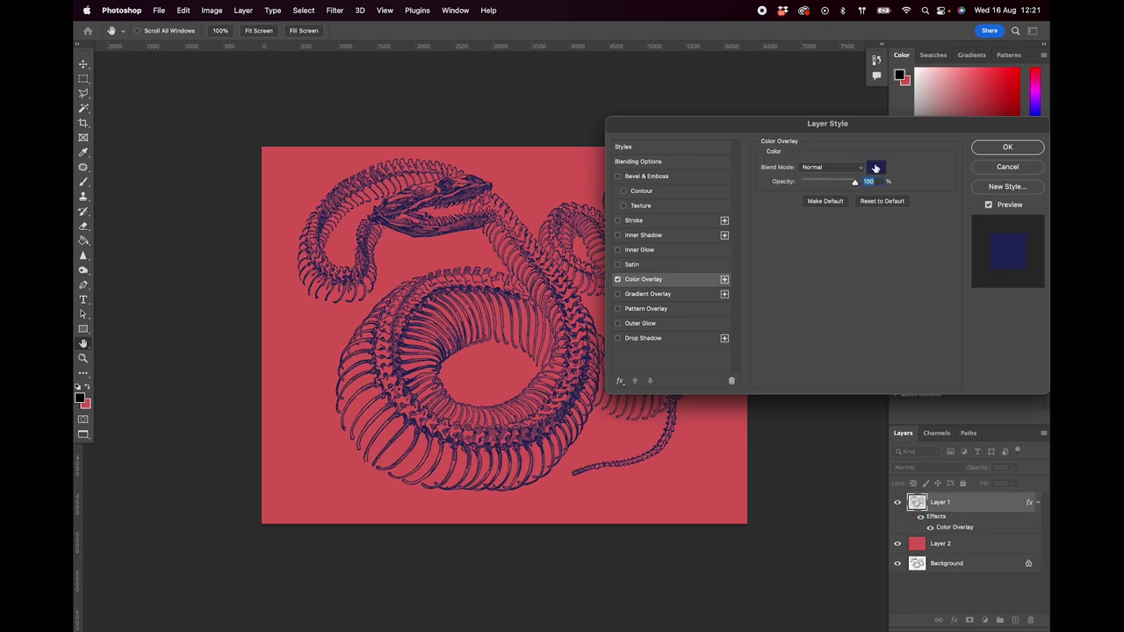
pyautogui.click(877, 167)
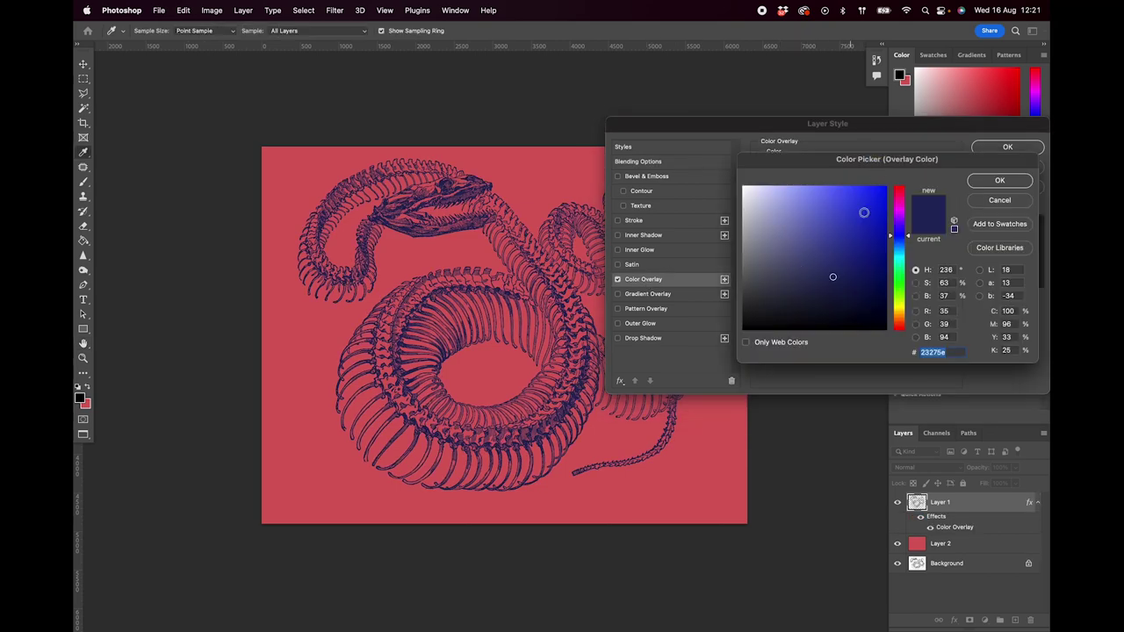
# Try various overlay colors on the snake, including pink f186a4, greyish pink c1a5ad and darker shades.
pyautogui.moveTo(861, 204)
pyautogui.mouseDown()
pyautogui.moveTo(856, 196)
pyautogui.moveTo(891, 191)
pyautogui.moveTo(878, 189)
pyautogui.mouseUp()
pyautogui.click(899, 194)
pyautogui.moveTo(818, 247); pyautogui.dragTo(806, 193)
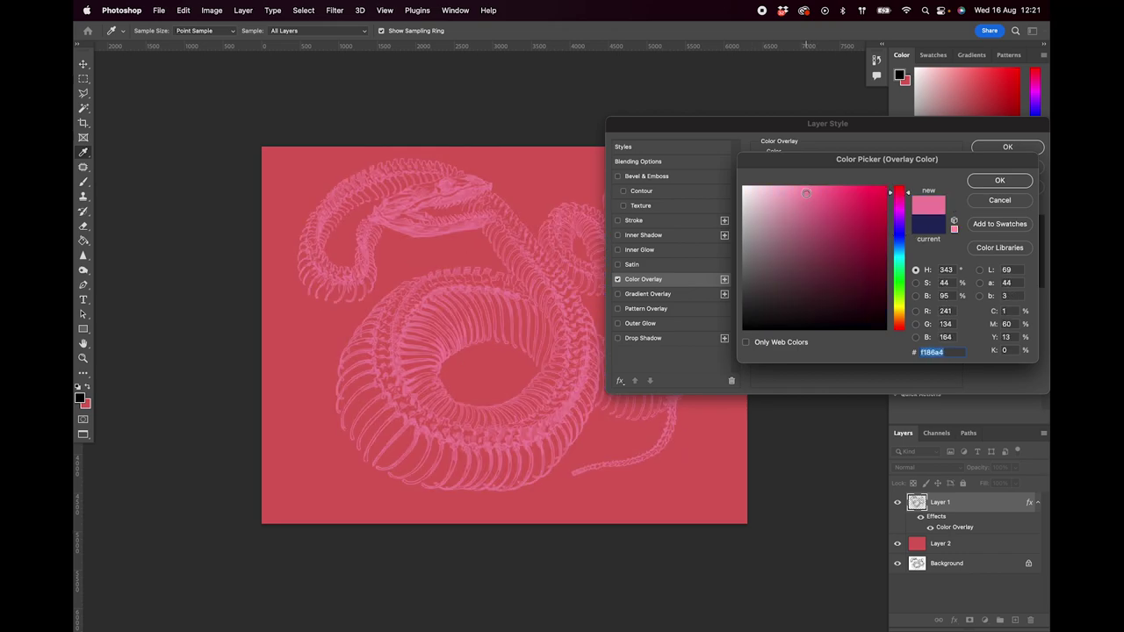
pyautogui.click(878, 234)
pyautogui.click(838, 263)
pyautogui.click(792, 271)
pyautogui.click(807, 223)
pyautogui.click(761, 226)
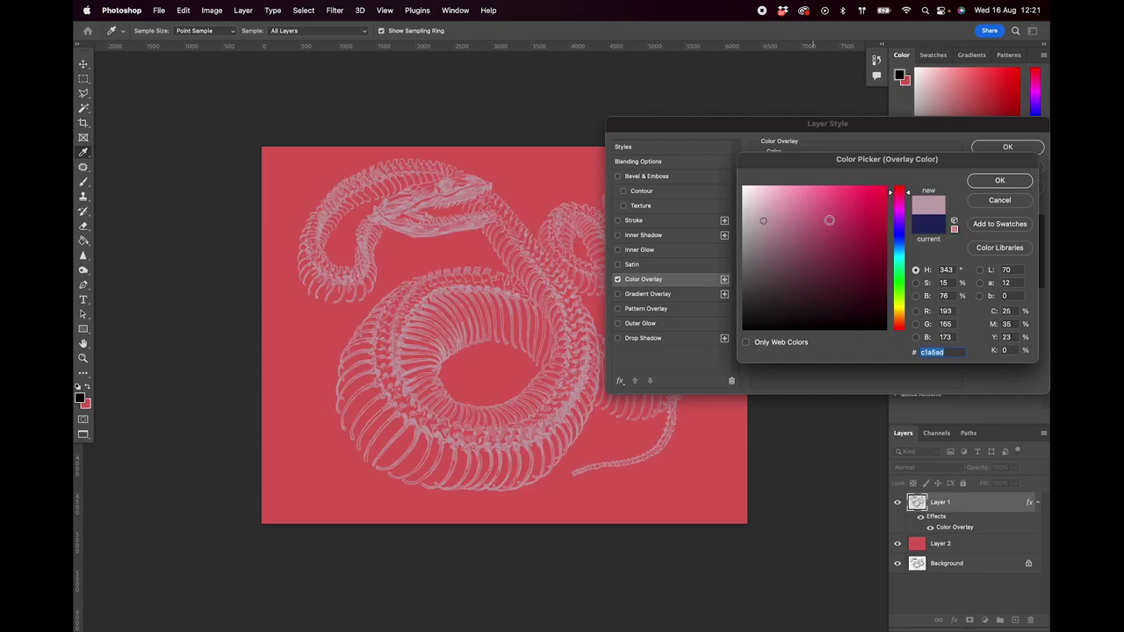
pyautogui.click(855, 213)
pyautogui.click(842, 275)
pyautogui.click(855, 300)
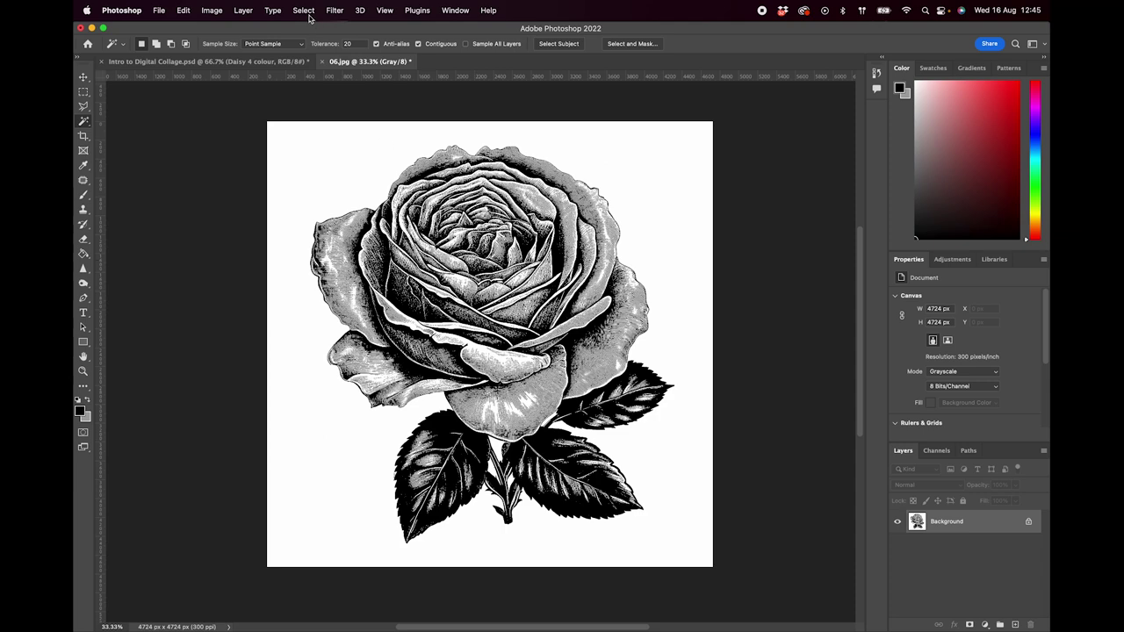
# Convert the grayscale rose image 06.jpg to RGB Color mode.
pyautogui.click(210, 11)
pyautogui.moveTo(223, 31)
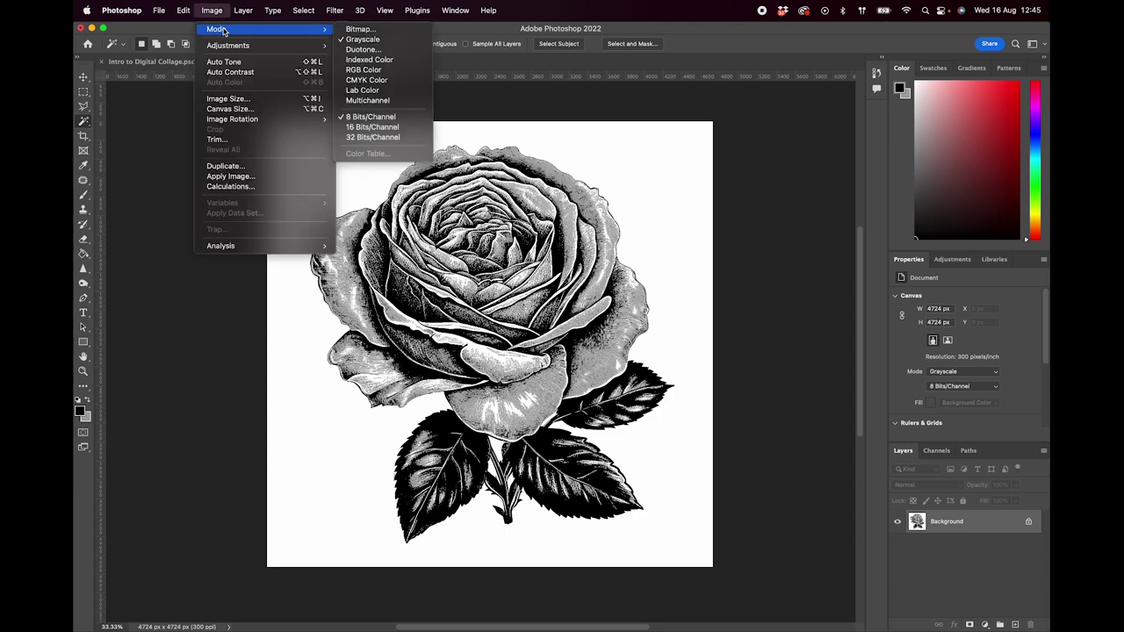
pyautogui.click(383, 76)
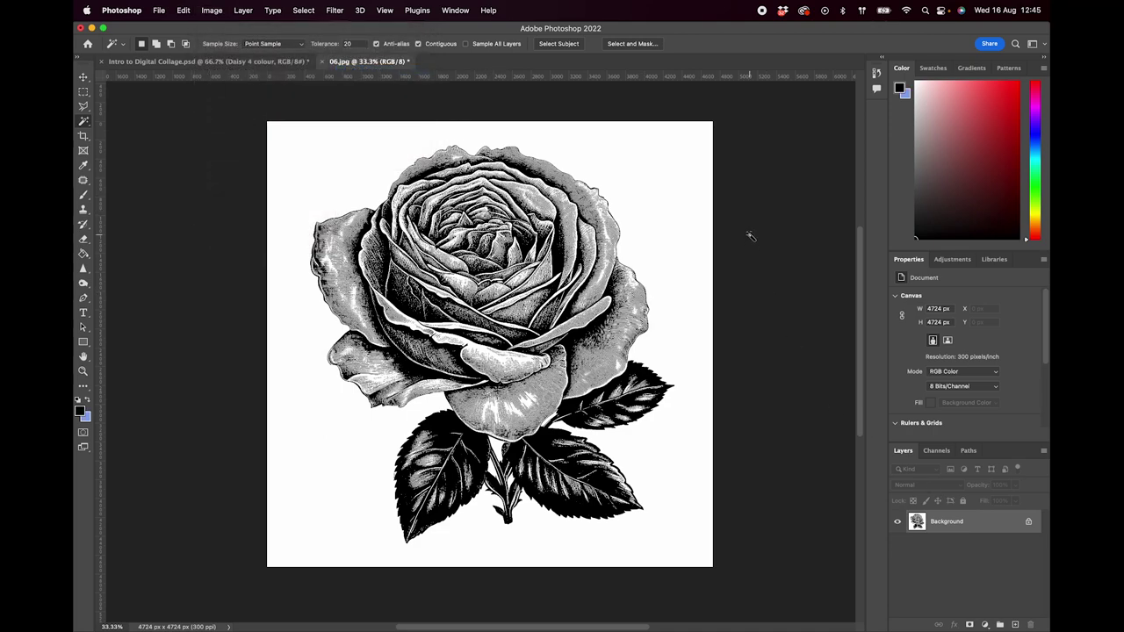
# Select the rose's dark linework with Color Range by sampling the white background, with Fuzziness 200 and Invert enabled.
pyautogui.click(297, 12)
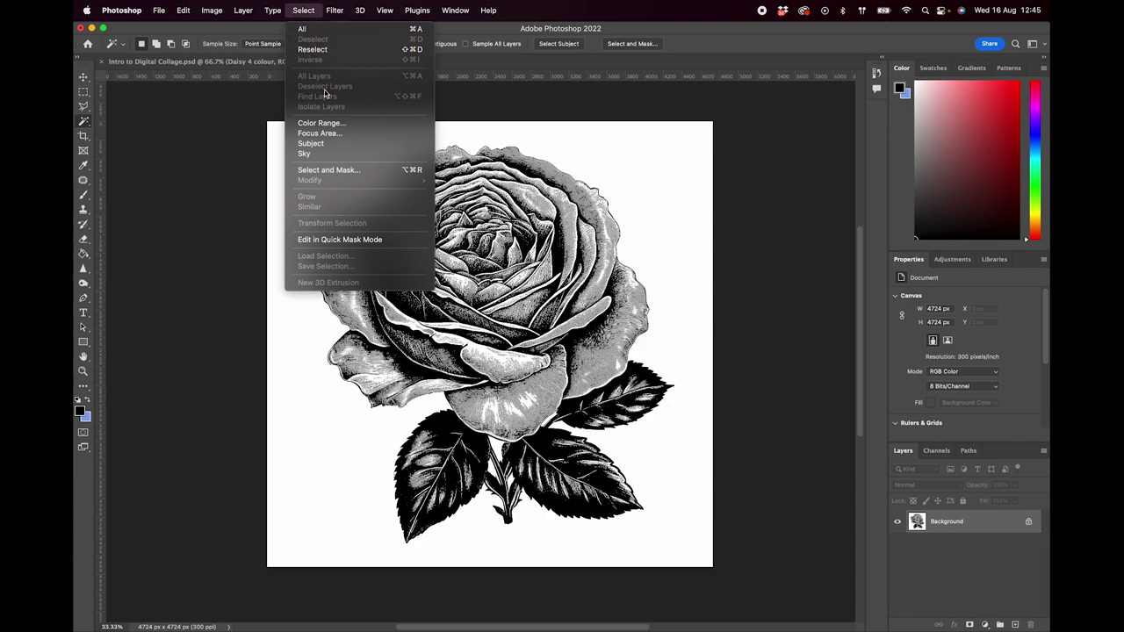
pyautogui.click(323, 123)
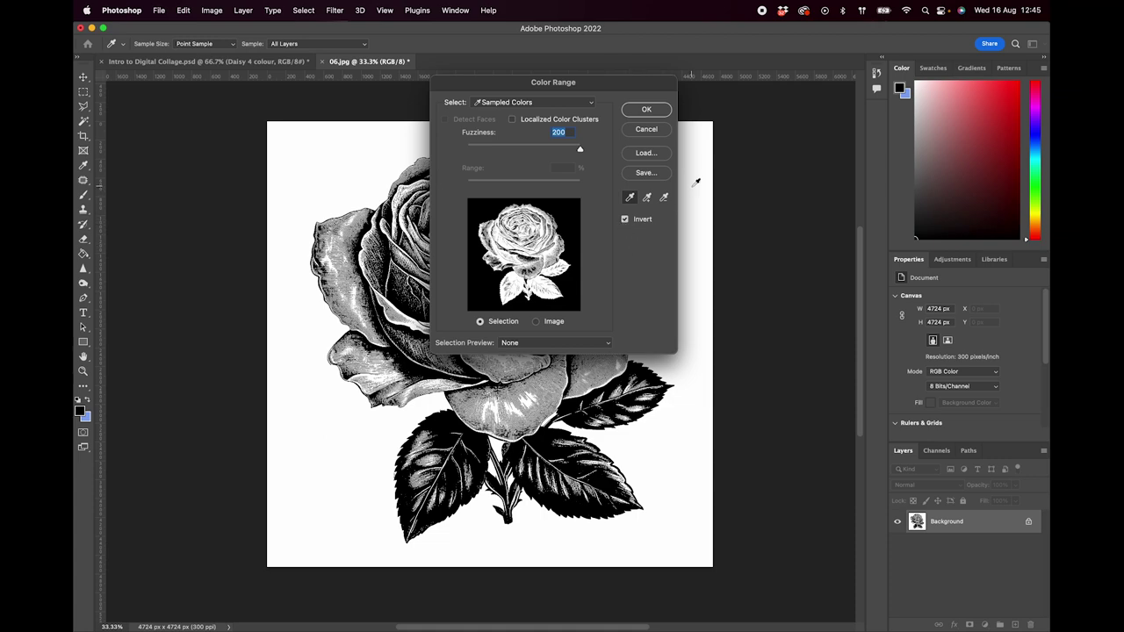
pyautogui.click(696, 180)
pyautogui.click(646, 110)
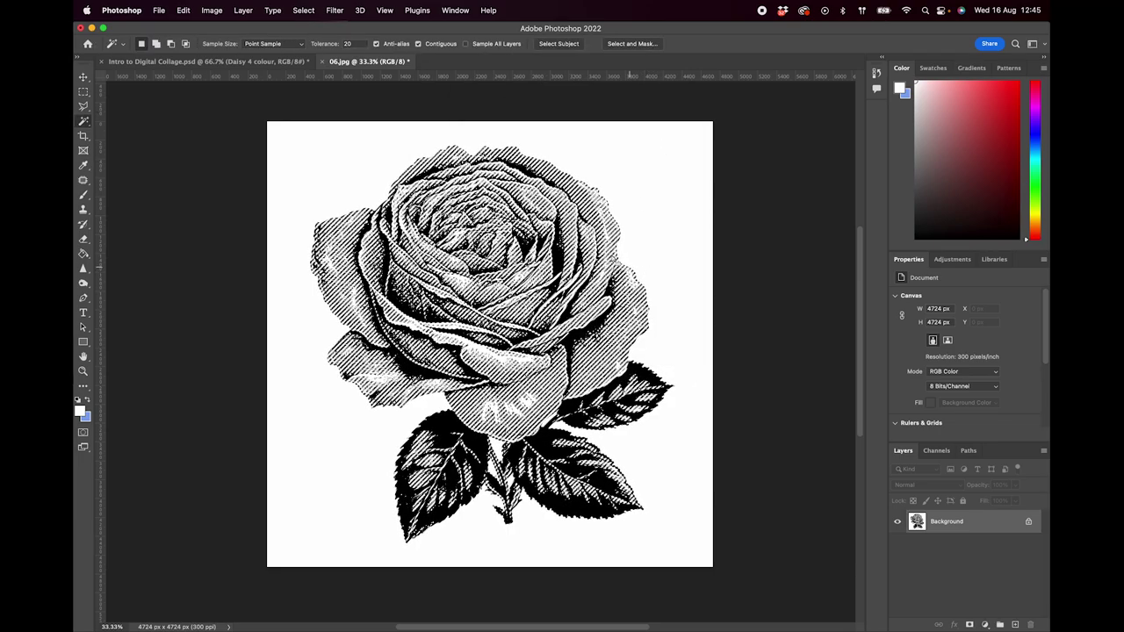
# Add a new layer above the rose image and set the background color to black.
pyautogui.click(1015, 625)
pyautogui.click(87, 416)
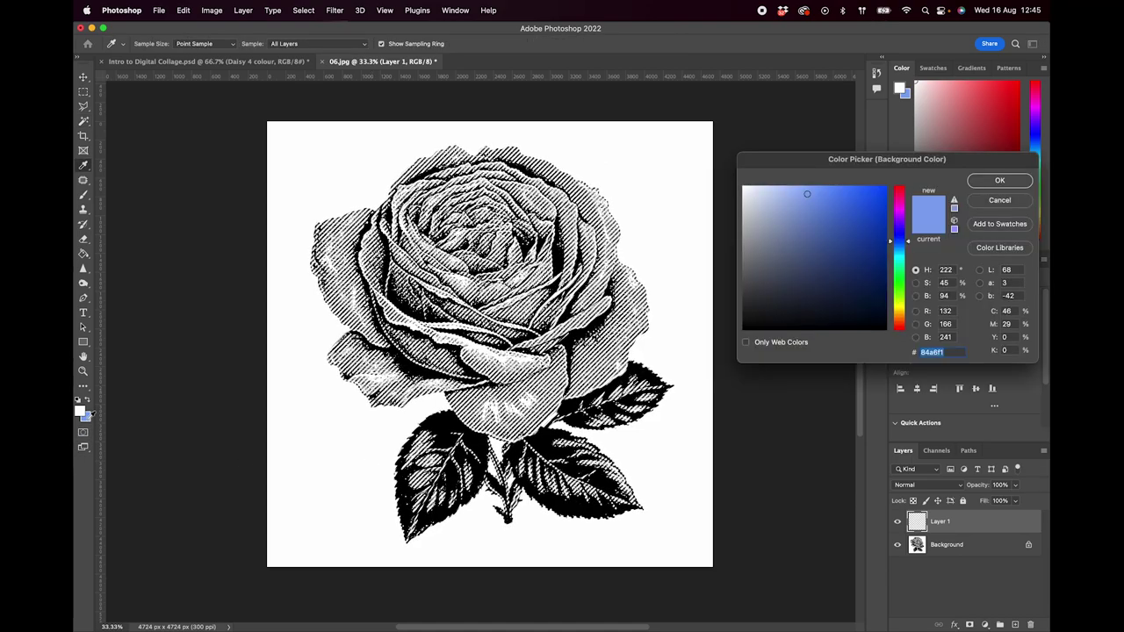
pyautogui.click(1003, 181)
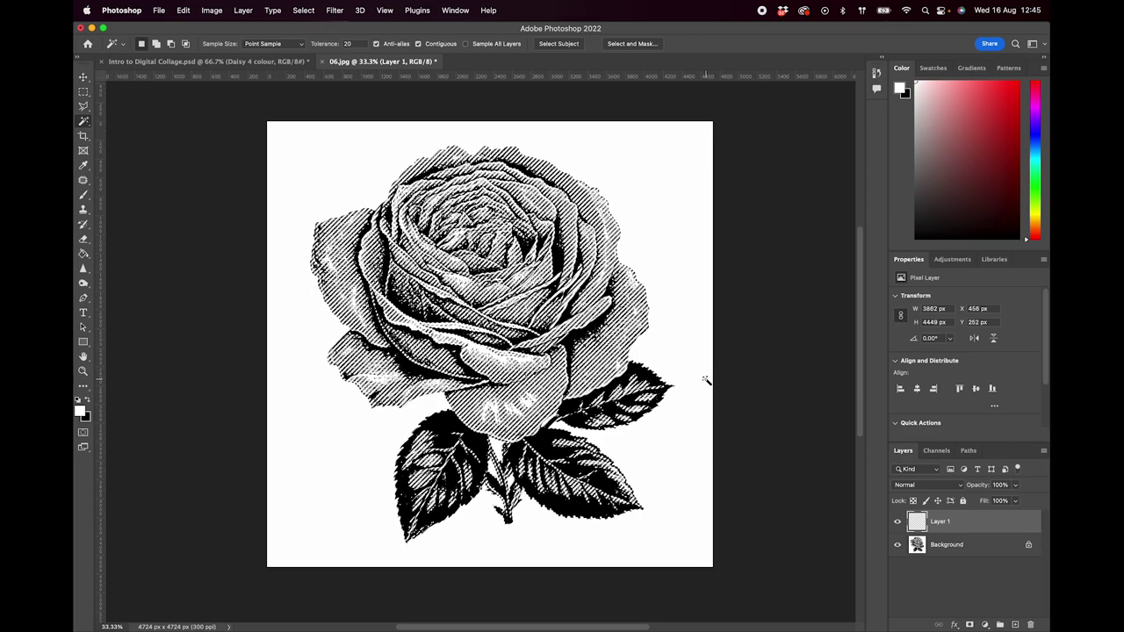
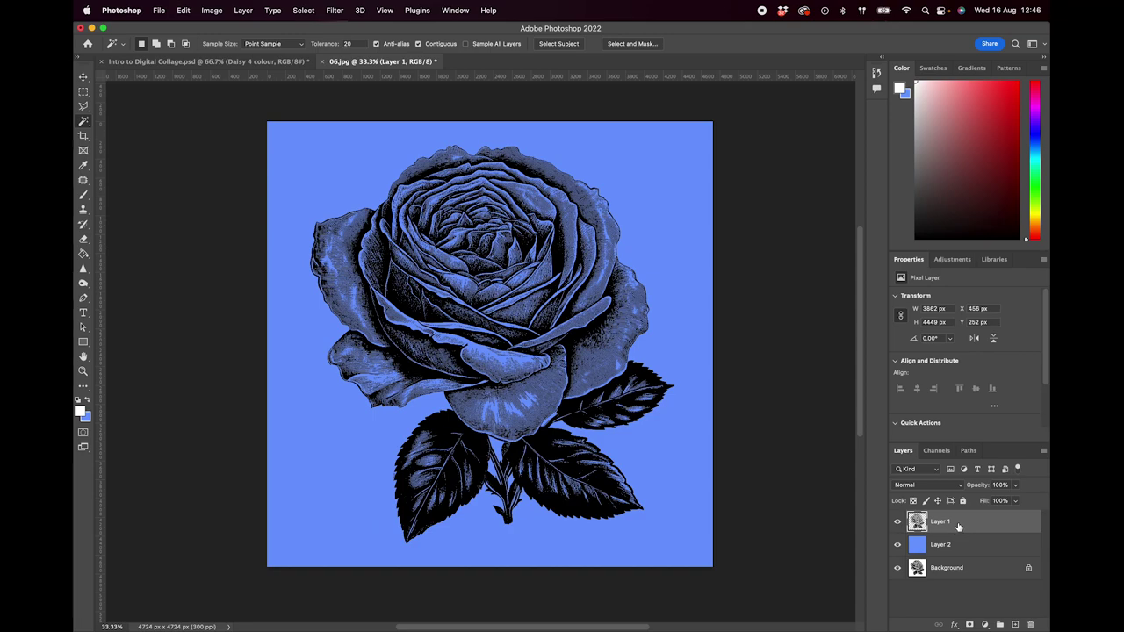
# Select the empty area around the rose on Layer 1 with the Magic Wand, invert the selection, and make Layer 2 active.
pyautogui.click(654, 193)
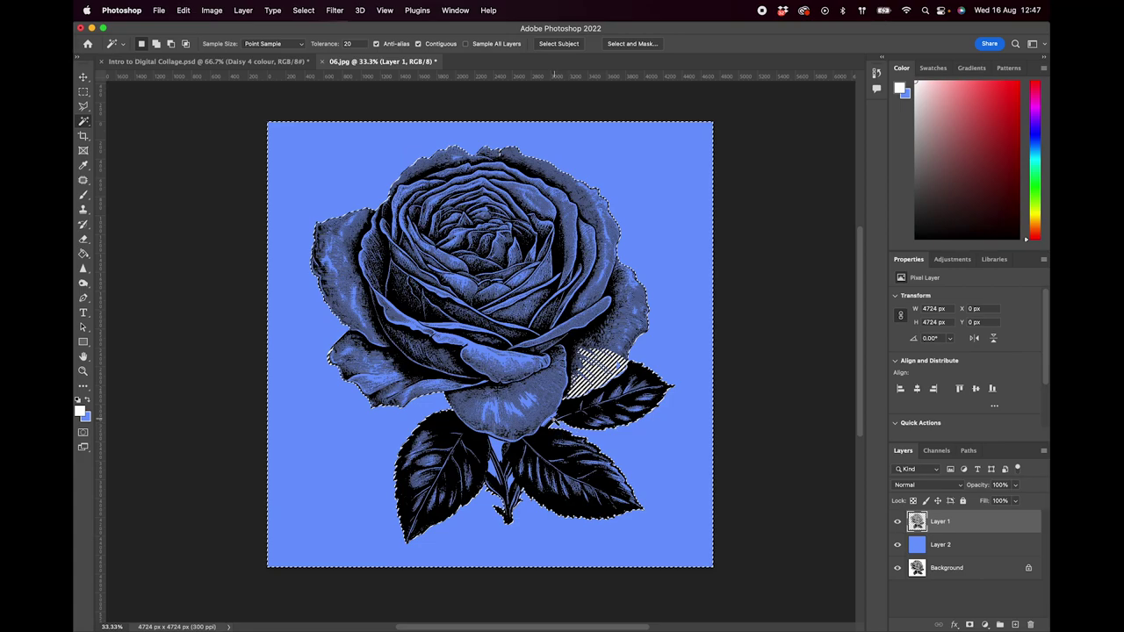
pyautogui.press('super+equal')
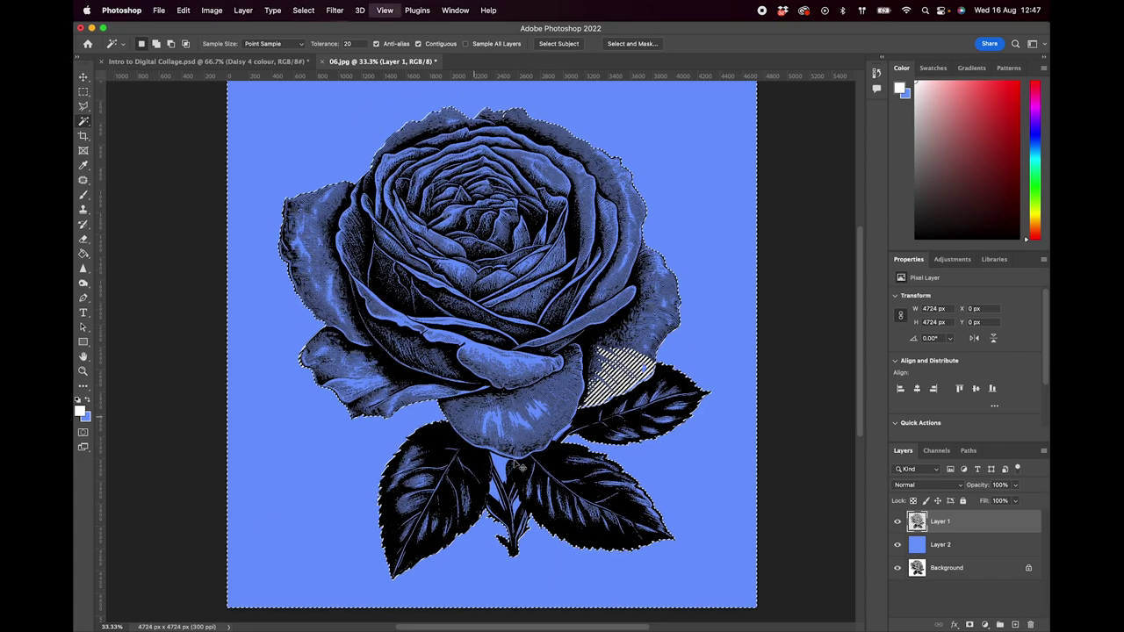
pyautogui.press('super+equal')
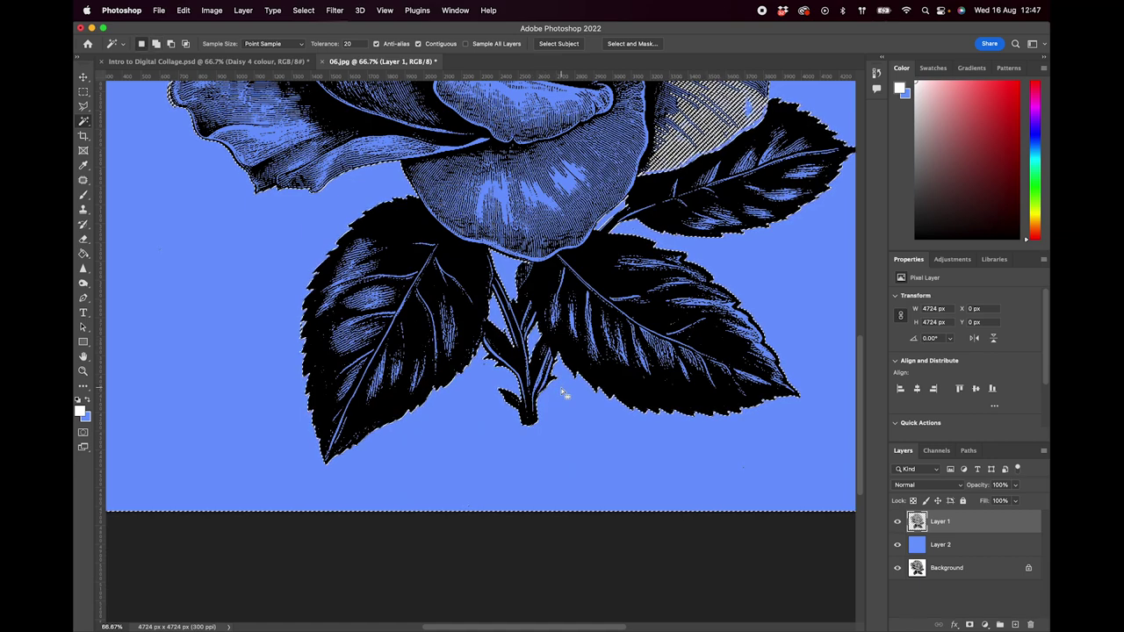
pyautogui.press('super+minus')
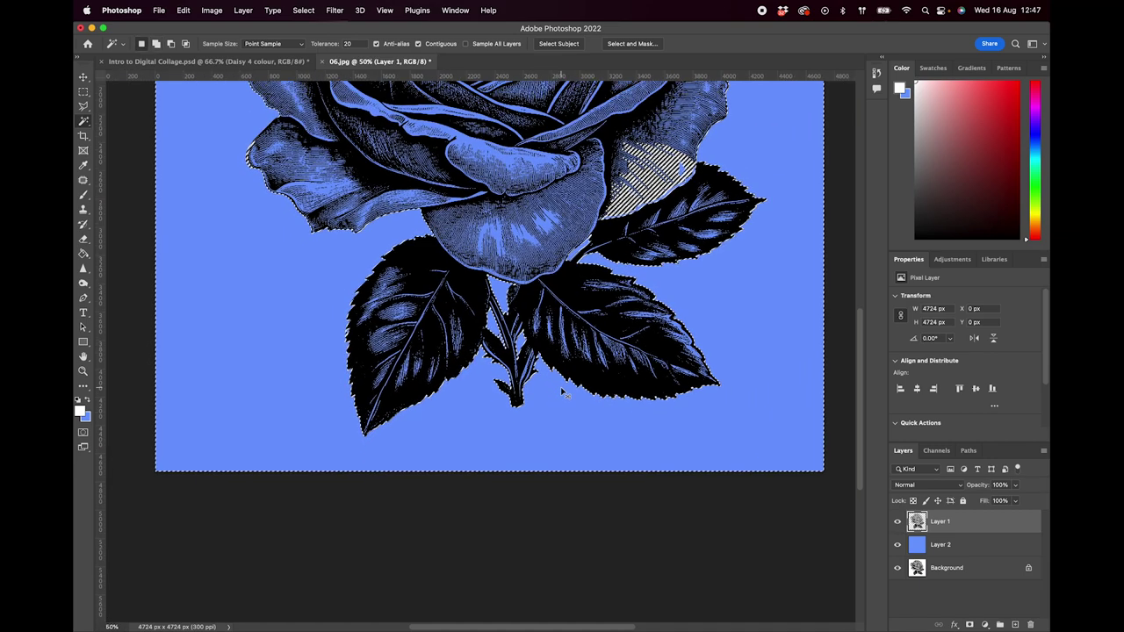
pyautogui.press('super+minus')
pyautogui.press('super+minus')
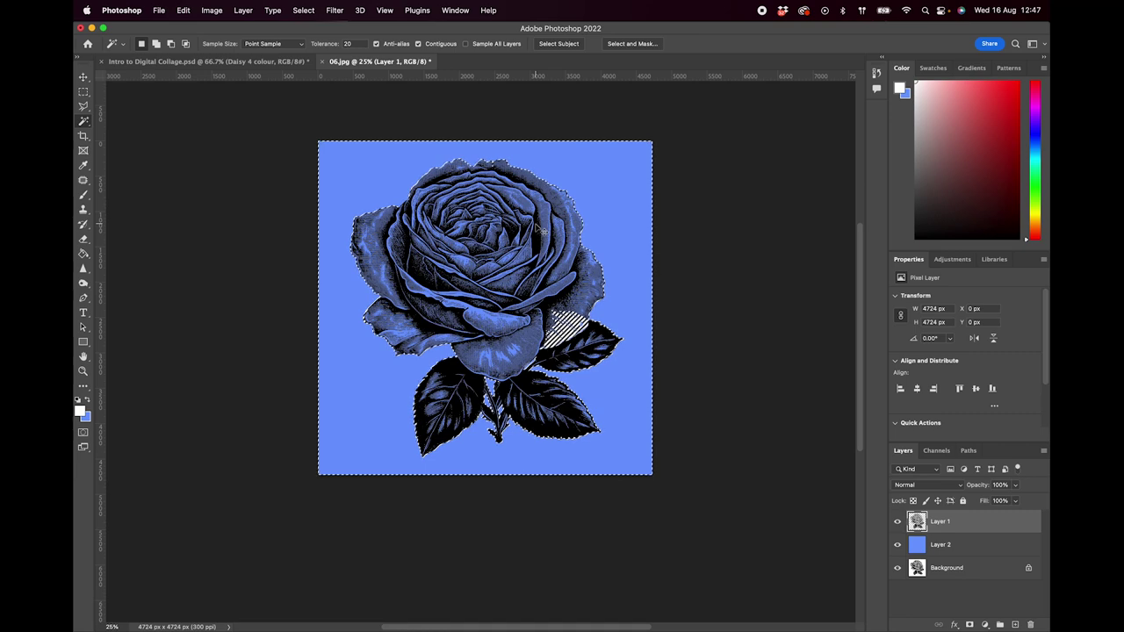
pyautogui.press('super+shift+i')
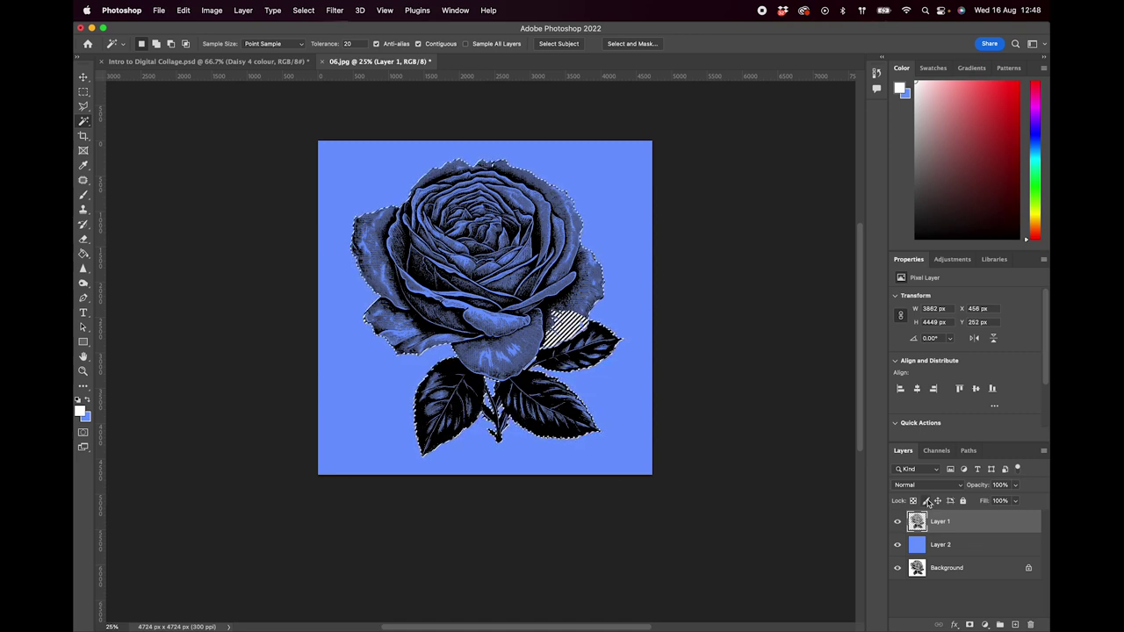
pyautogui.click(981, 546)
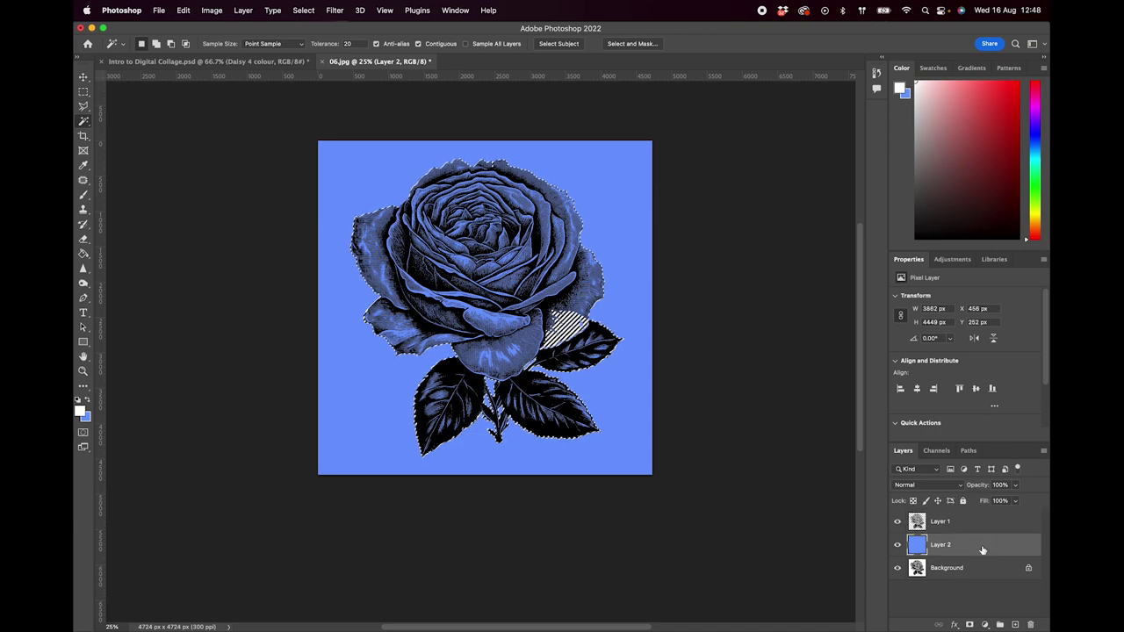
# Add a new layer above Layer 2 and set the background color to pink ff6dca.
pyautogui.click(1016, 625)
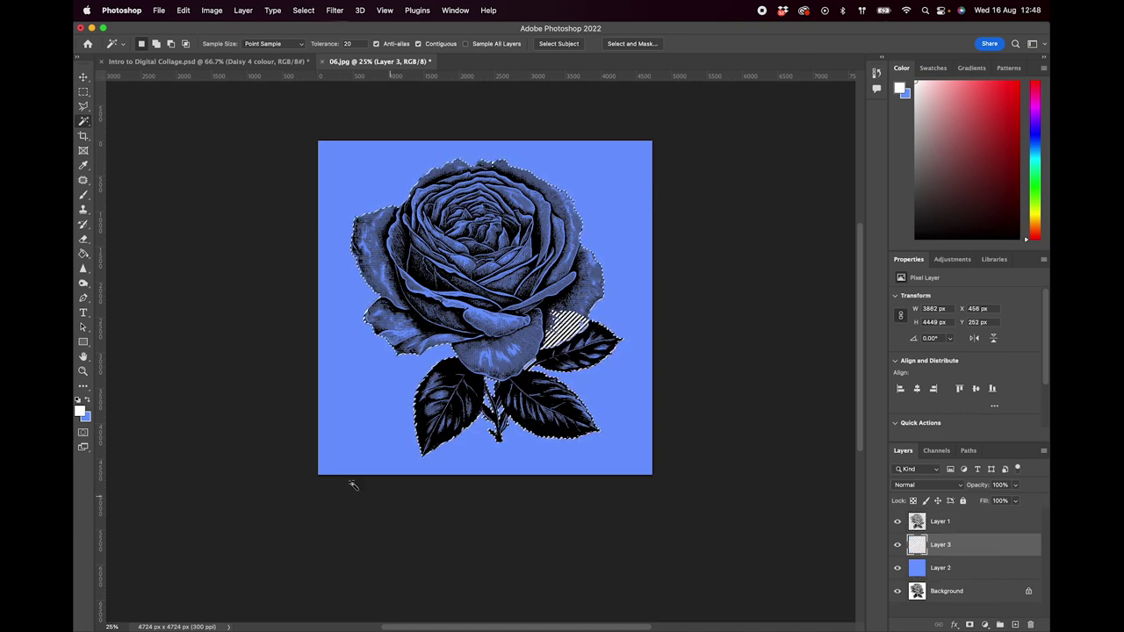
pyautogui.click(87, 417)
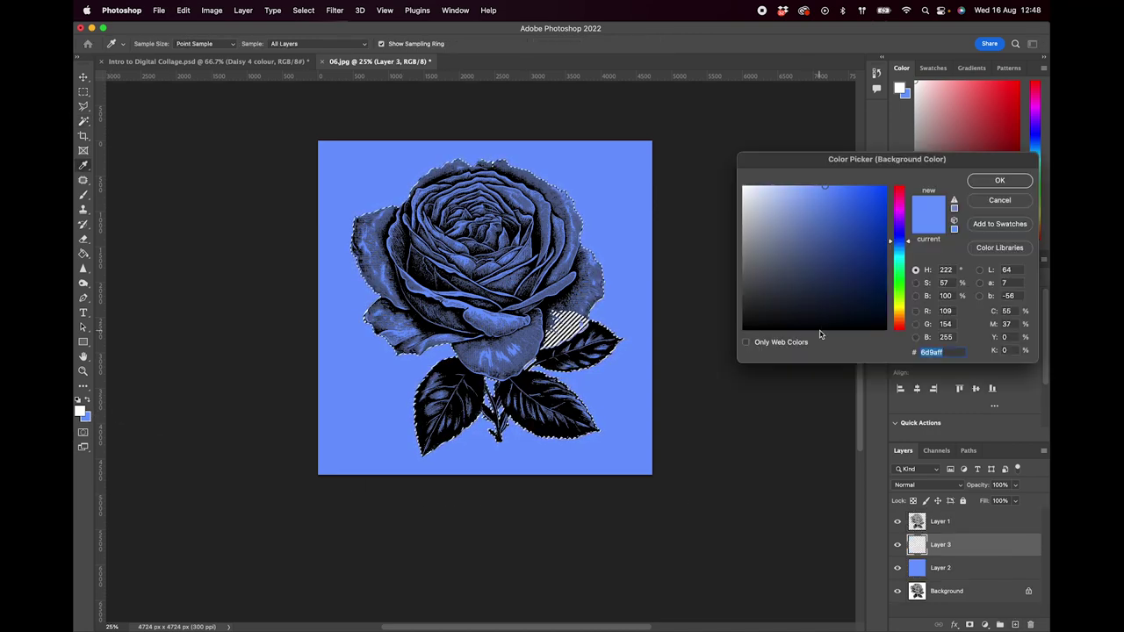
pyautogui.click(905, 201)
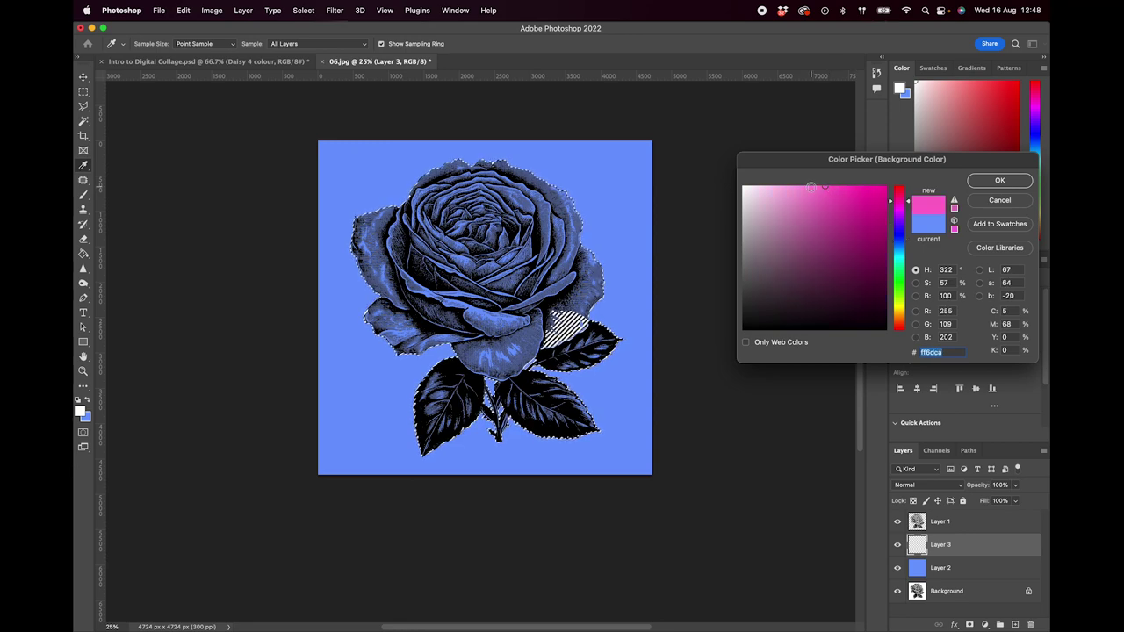
pyautogui.click(1007, 181)
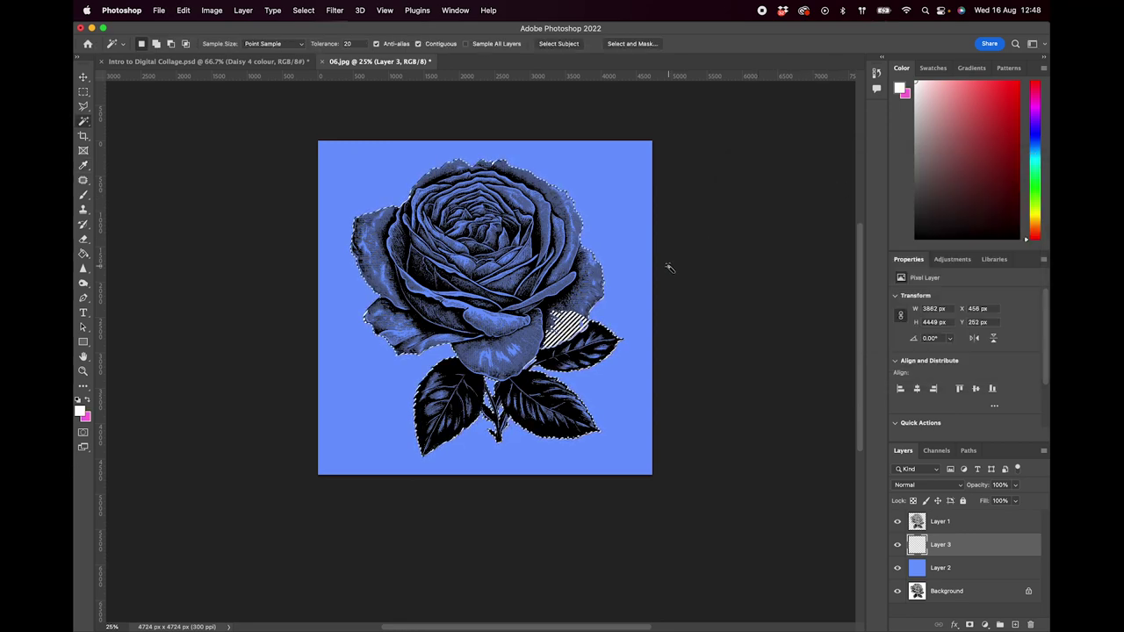
# Fill the selected rose shape on Layer 3 with the pink background color and deselect it.
pyautogui.click(87, 401)
pyautogui.click(87, 401)
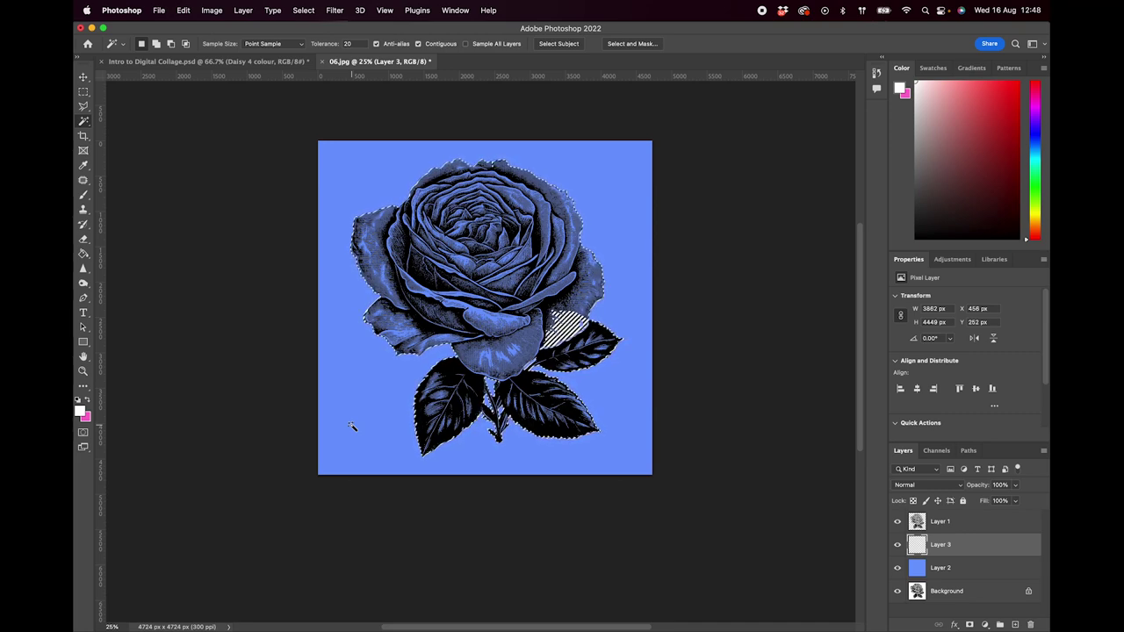
pyautogui.press('super+BackSpace')
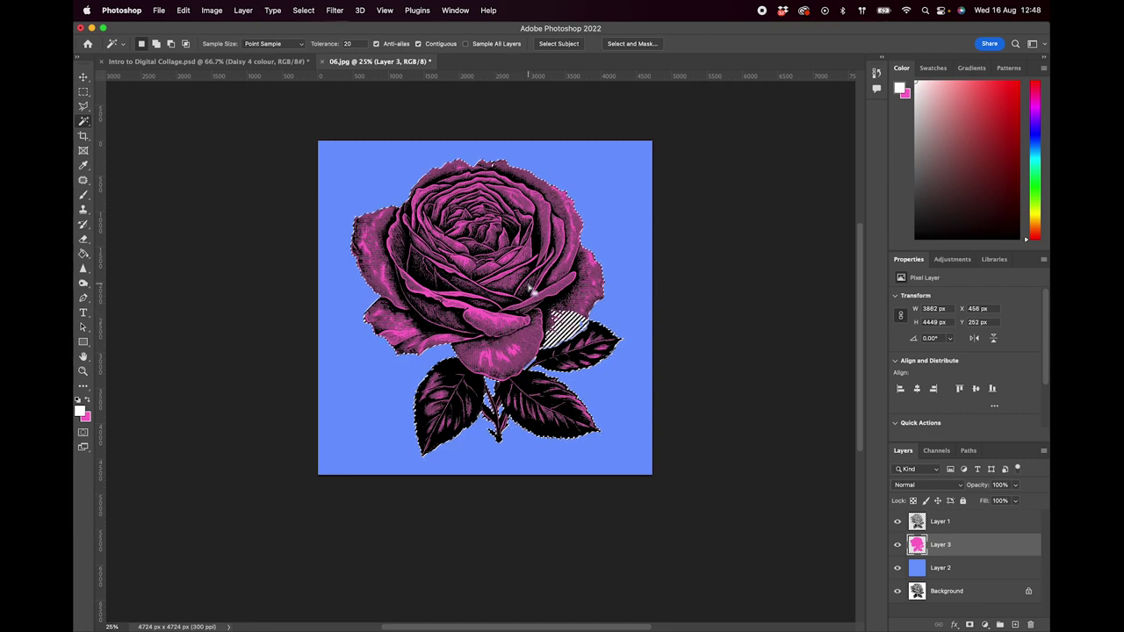
pyautogui.press('super+d')
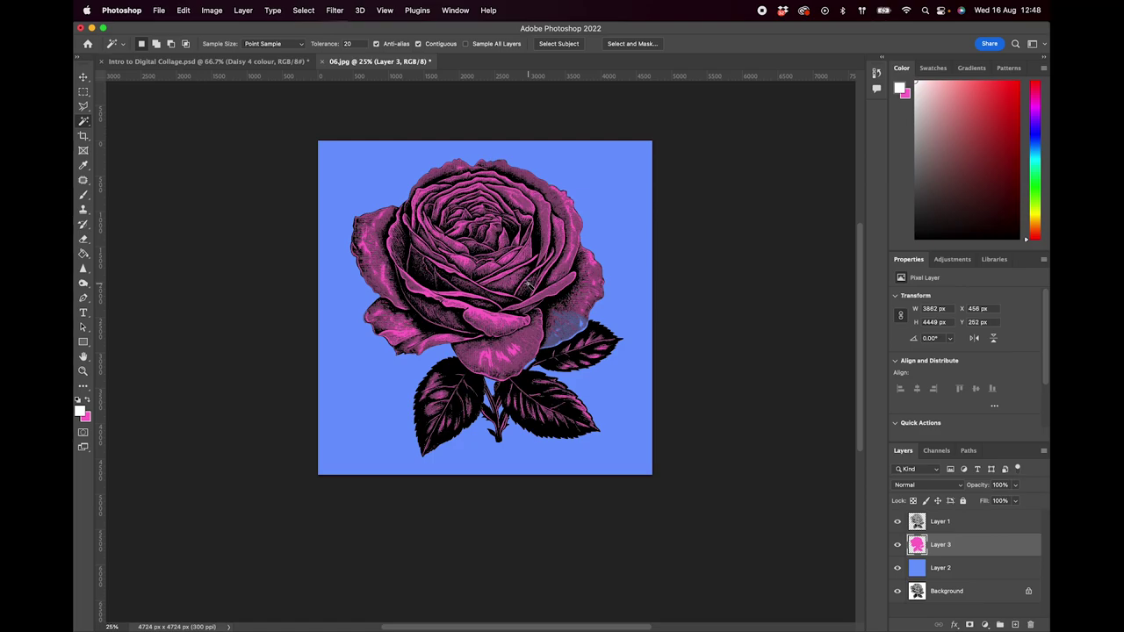
# Paint the unfilled blue part of the petal beside the upper leaf pink on Layer 3 with a 105 px Hard Round brush.
pyautogui.press('super+equal')
pyautogui.press('super+equal')
pyautogui.press('super+equal')
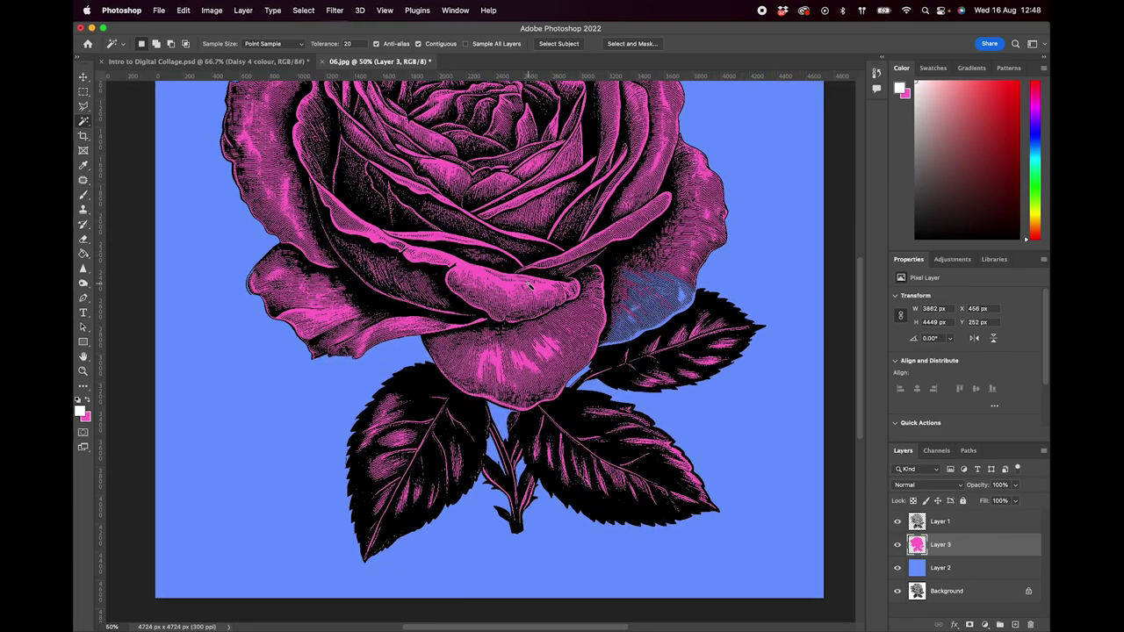
pyautogui.hscroll(5, 529, 285)
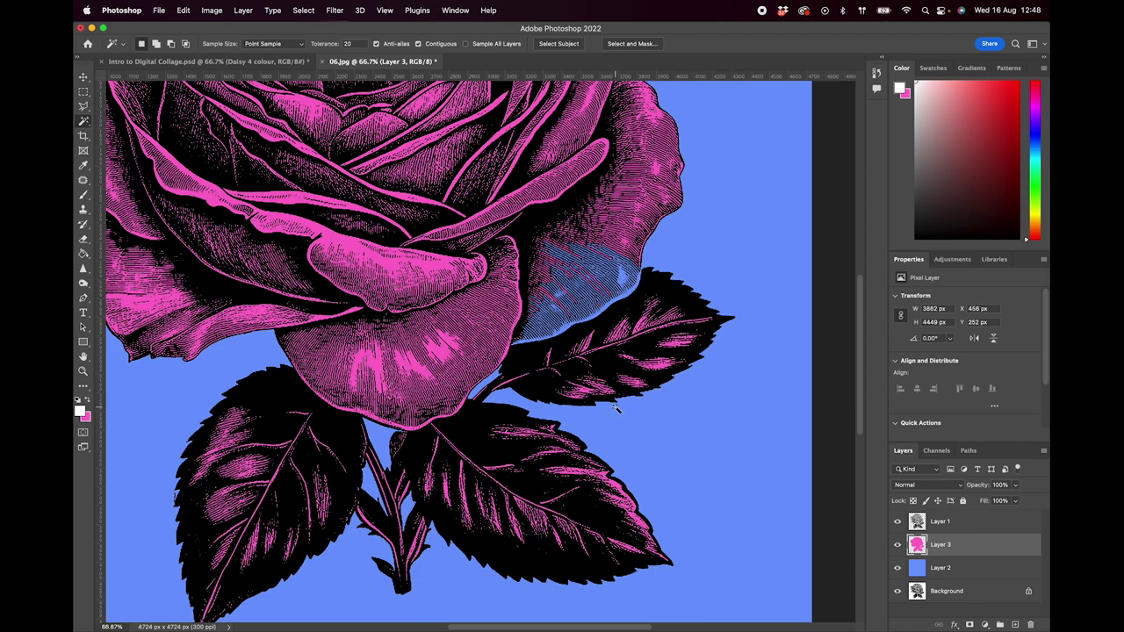
pyautogui.press('b')
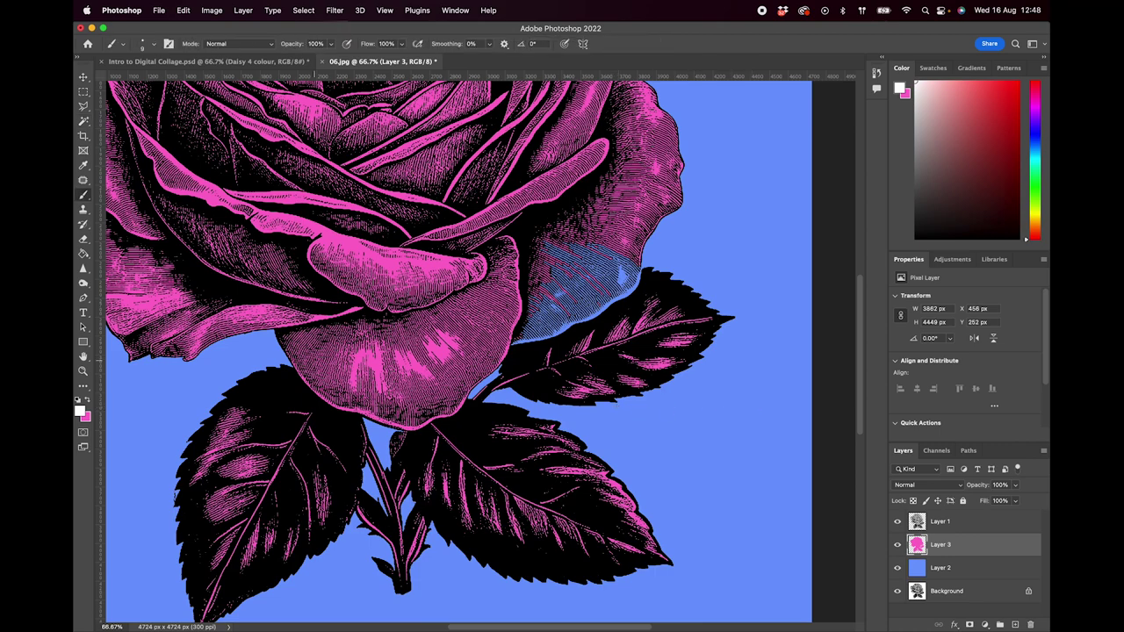
pyautogui.click(155, 46)
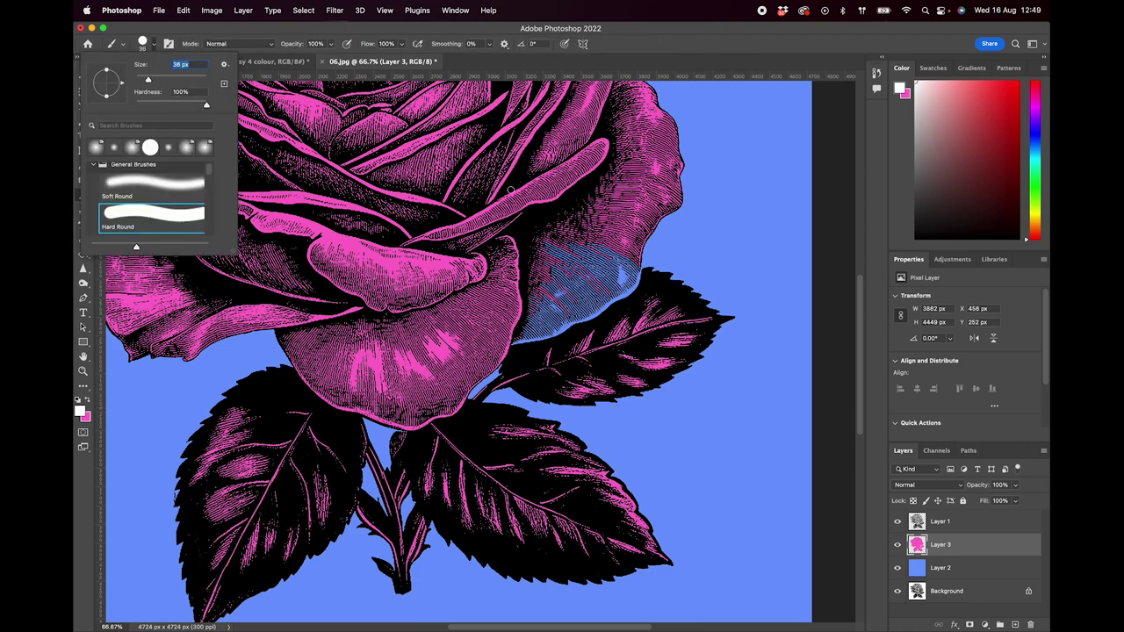
pyautogui.click(173, 79)
pyautogui.click(612, 42)
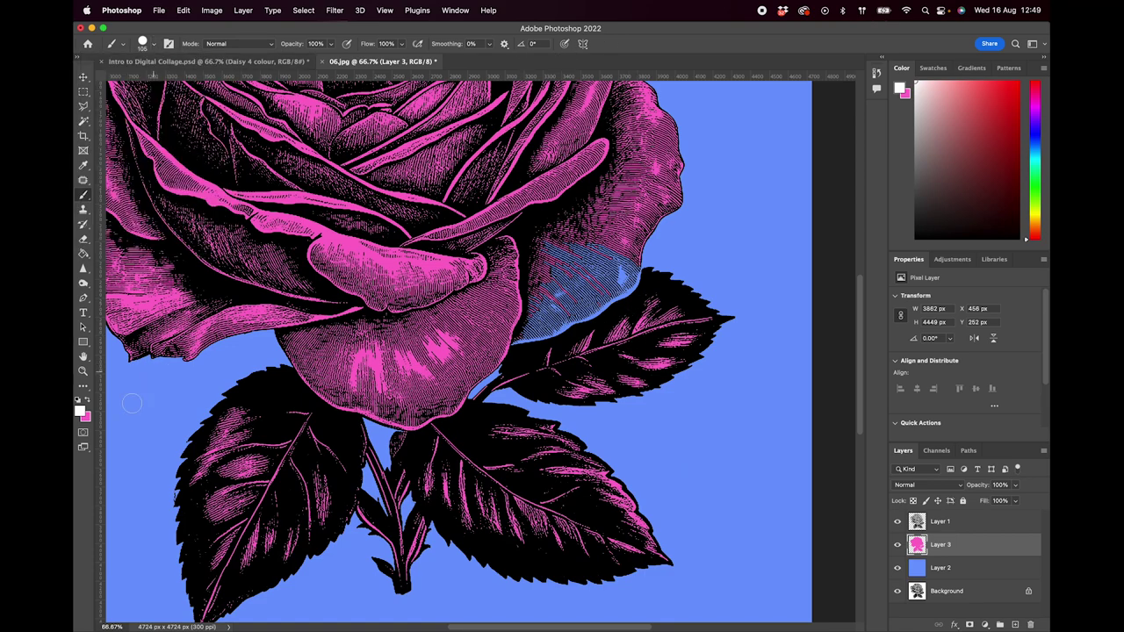
pyautogui.click(87, 401)
pyautogui.moveTo(507, 243)
pyautogui.mouseDown()
pyautogui.moveTo(558, 244)
pyautogui.moveTo(523, 275)
pyautogui.moveTo(554, 259)
pyautogui.moveTo(516, 336)
pyautogui.moveTo(573, 320)
pyautogui.moveTo(634, 278)
pyautogui.moveTo(597, 251)
pyautogui.moveTo(554, 276)
pyautogui.moveTo(553, 300)
pyautogui.moveTo(596, 284)
pyautogui.moveTo(548, 316)
pyautogui.mouseUp()
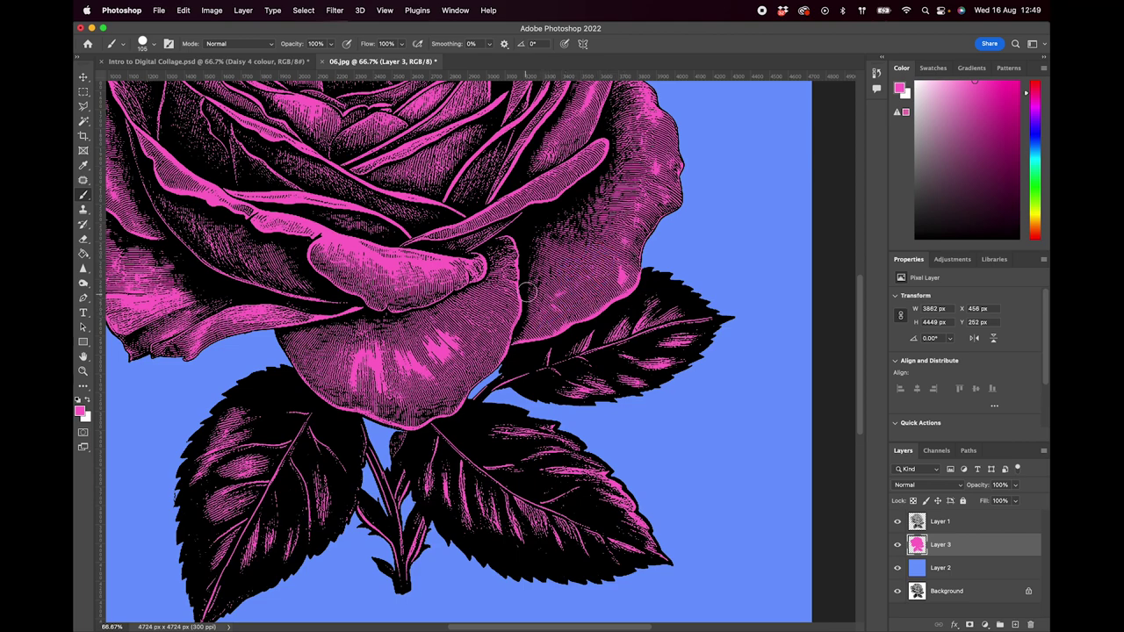
# Paint over the small blue gap at the rose's top petal edge with the same pink on Layer 3.
pyautogui.scroll(5, 439, 272)
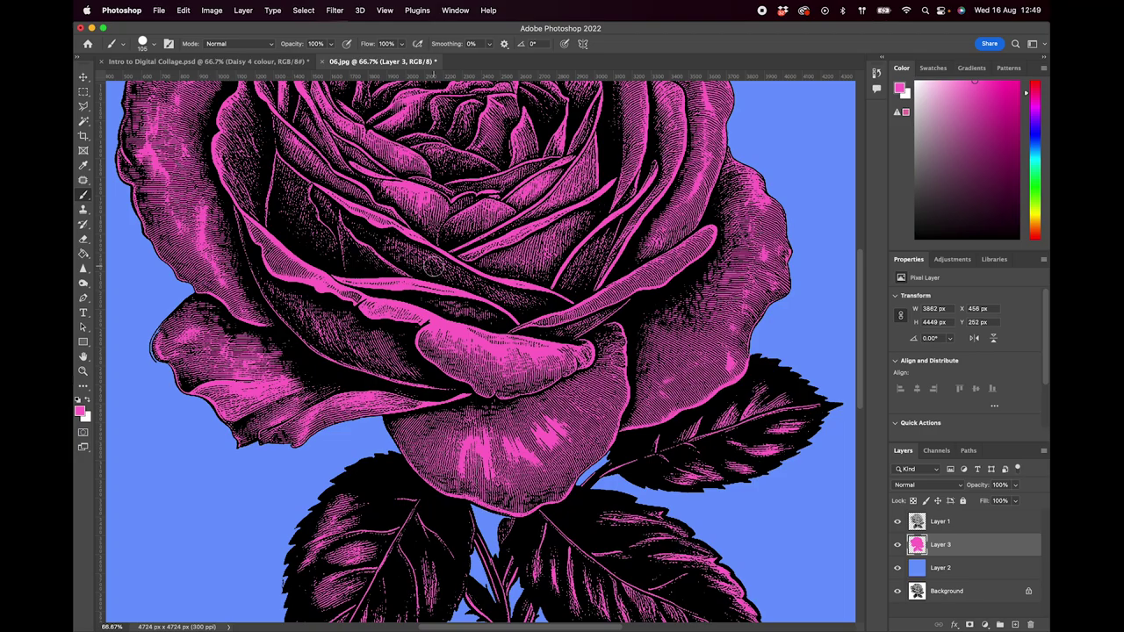
pyautogui.scroll(5, 434, 267)
pyautogui.press('super+equal')
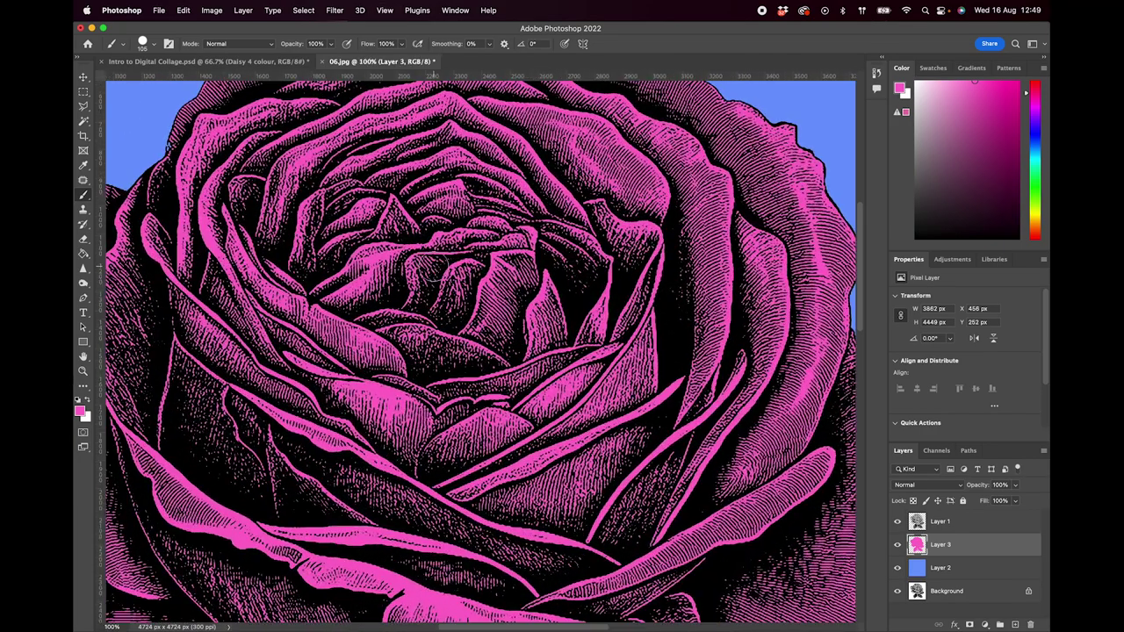
pyautogui.press('super+equal')
pyautogui.scroll(5, 441, 251)
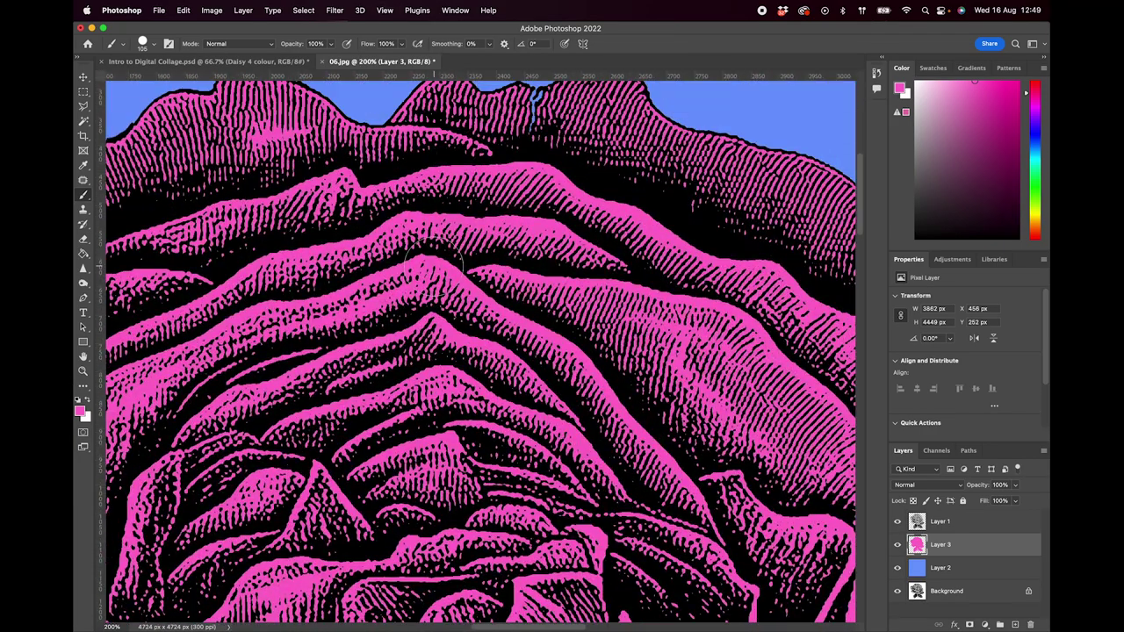
pyautogui.moveTo(536, 202)
pyautogui.mouseDown()
pyautogui.moveTo(545, 211)
pyautogui.moveTo(536, 180)
pyautogui.moveTo(532, 231)
pyautogui.mouseUp()
pyautogui.press('super+minus')
pyautogui.press('super+minus')
pyautogui.press('super+minus')
pyautogui.press('super+minus')
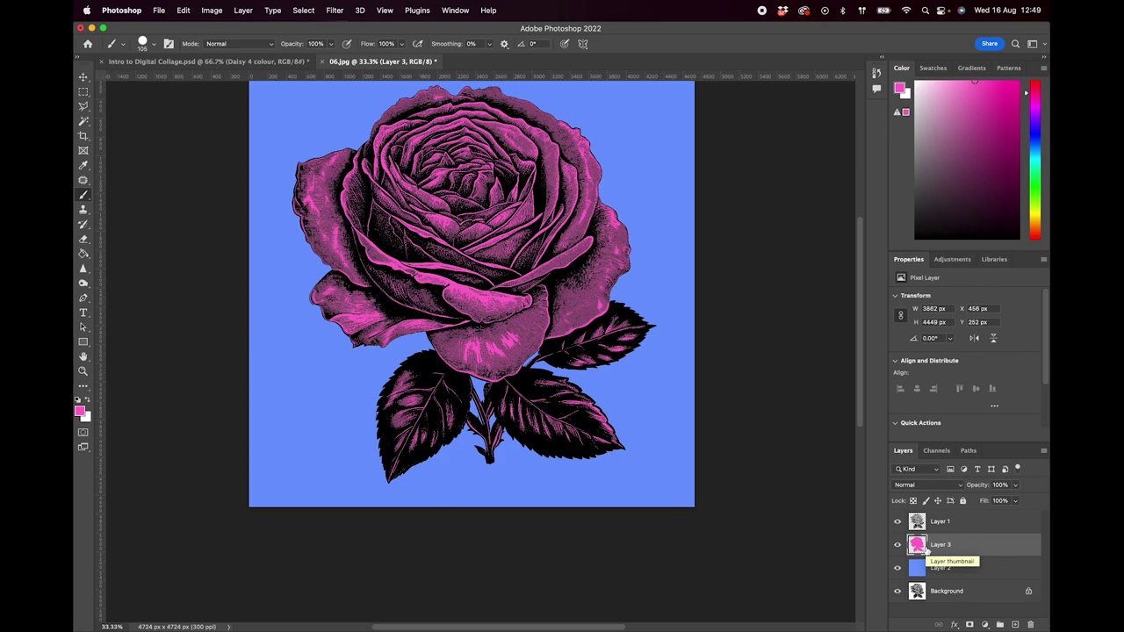
# Apply a Color Overlay in dark green 476b43 to the rose linework on Layer 1.
pyautogui.doubleClick(964, 524)
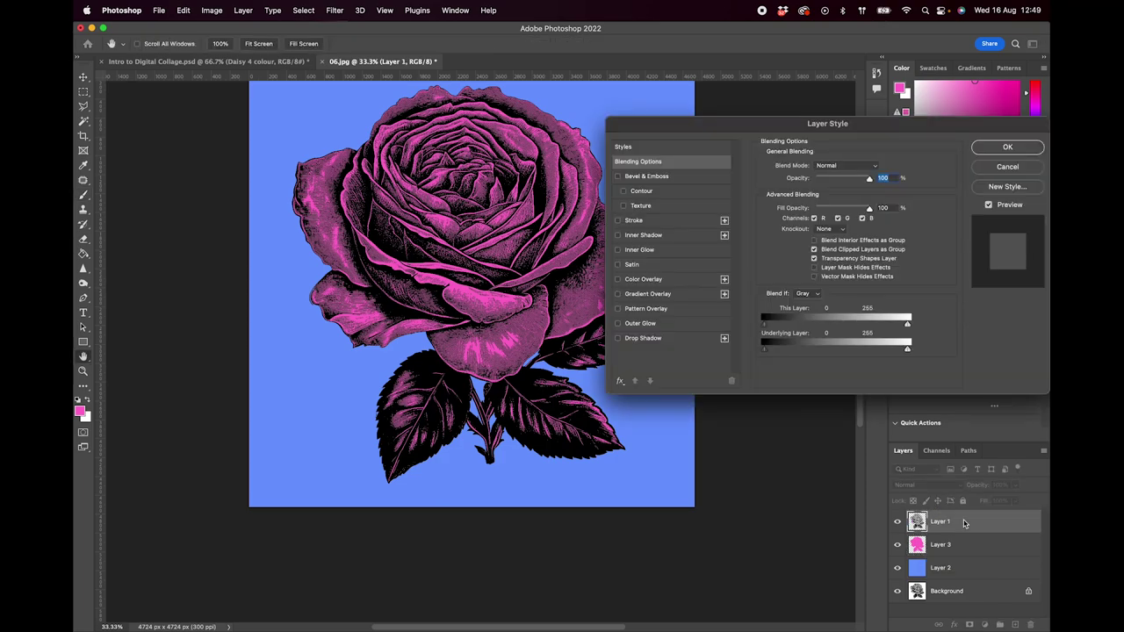
pyautogui.click(660, 279)
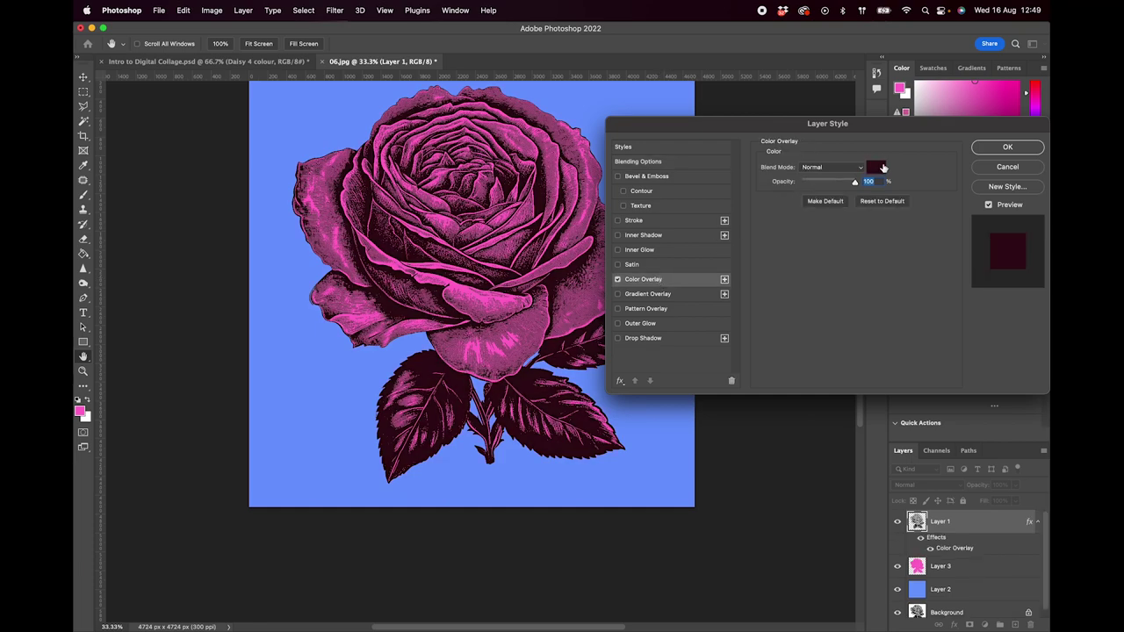
pyautogui.click(881, 166)
pyautogui.click(842, 218)
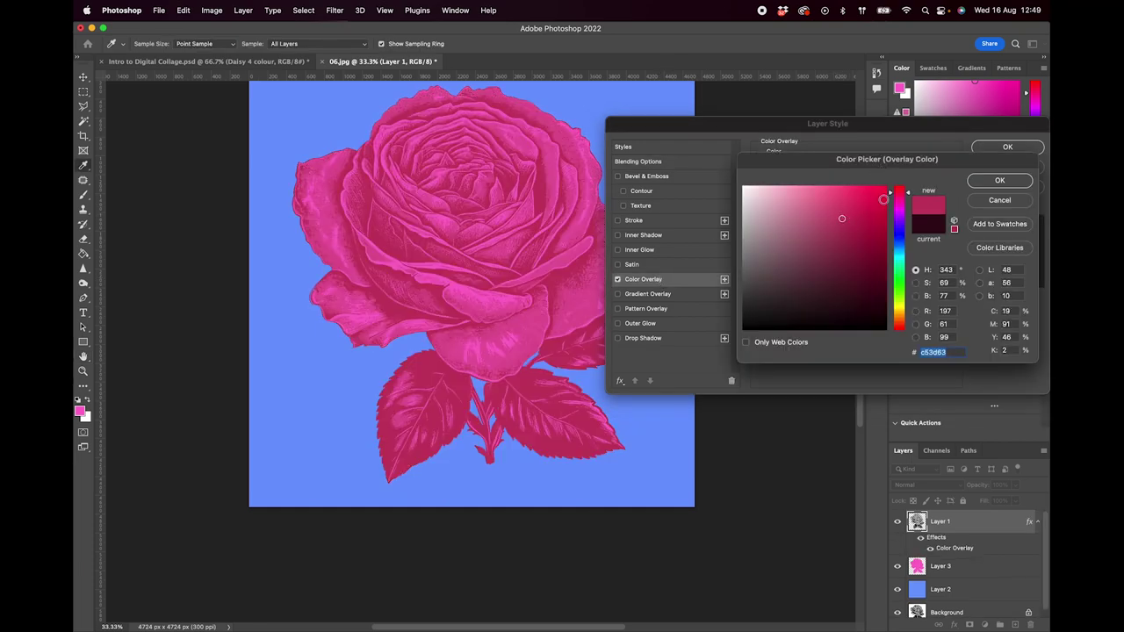
pyautogui.click(902, 284)
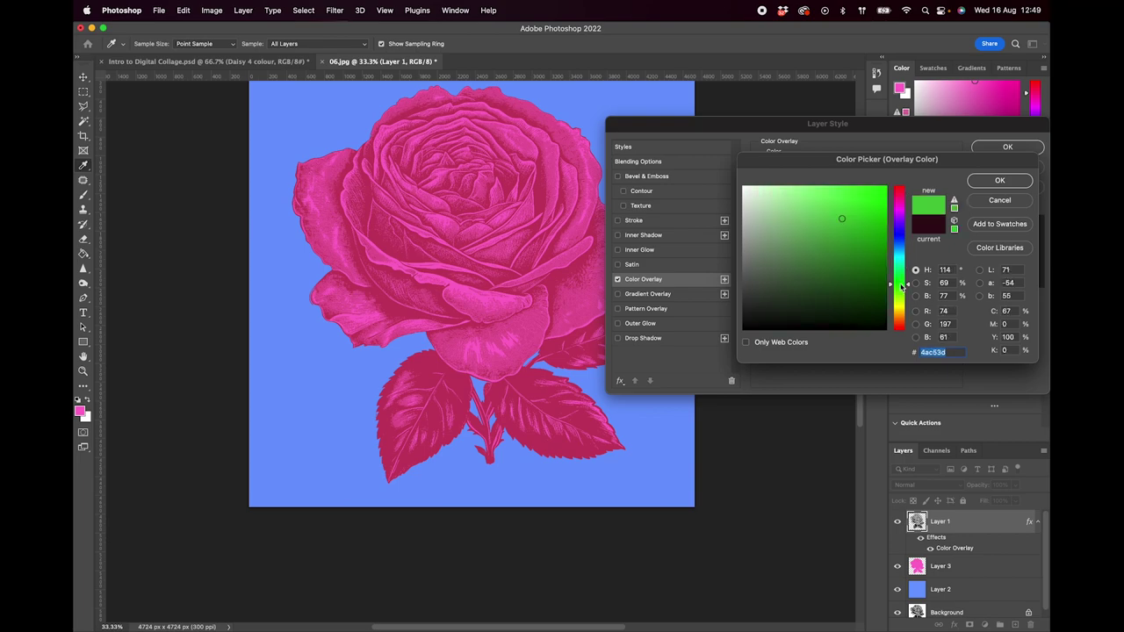
pyautogui.click(845, 266)
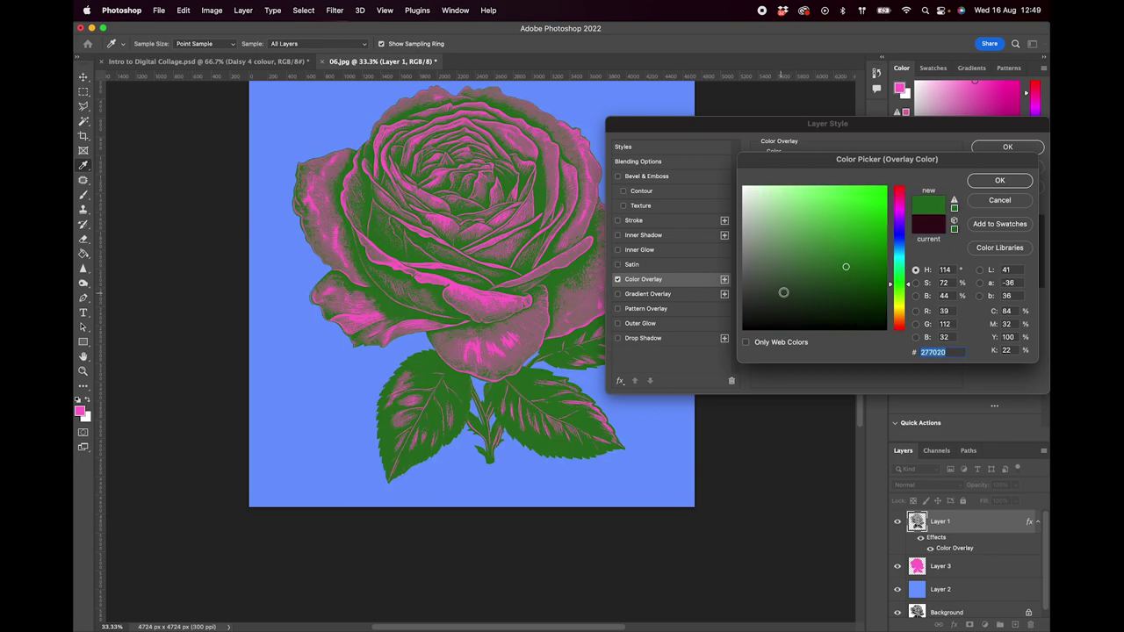
pyautogui.click(789, 291)
pyautogui.click(795, 269)
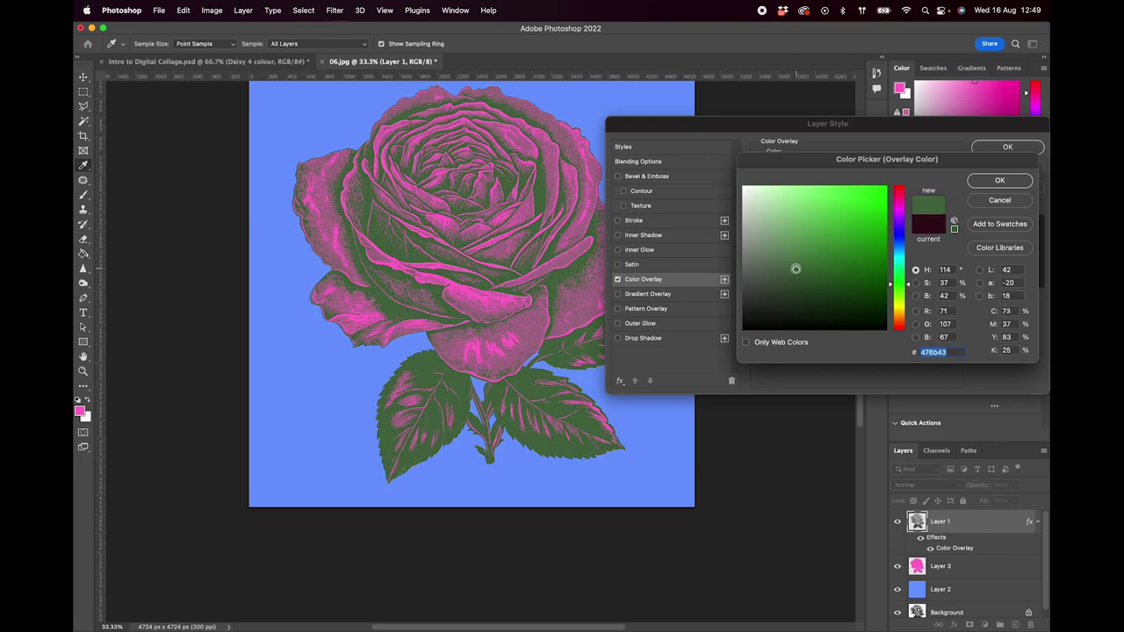
pyautogui.click(999, 180)
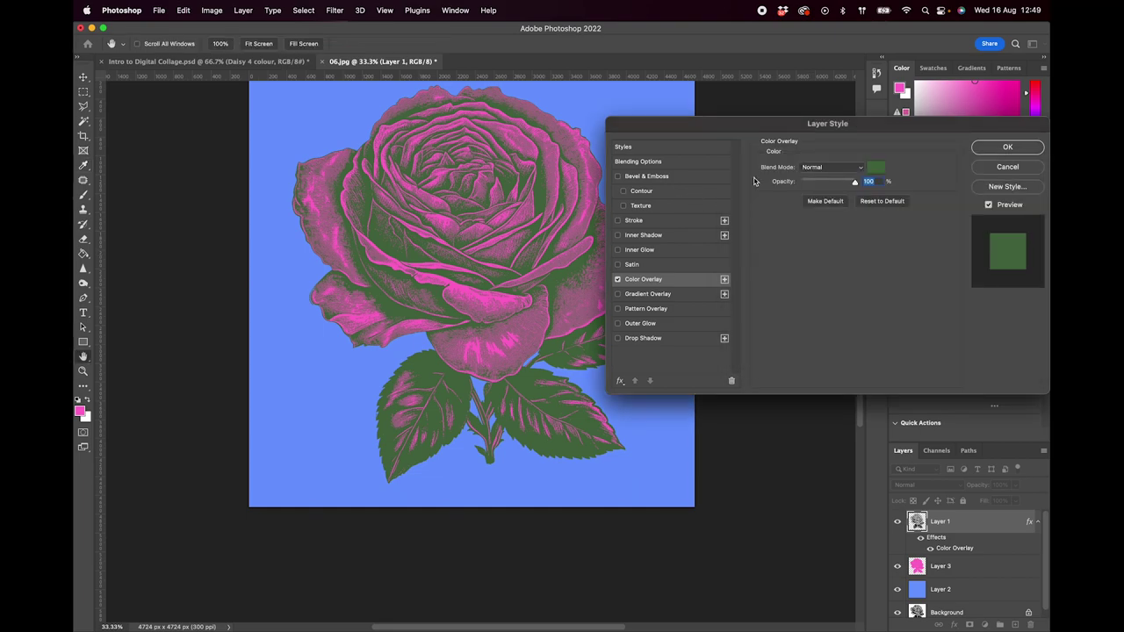
pyautogui.click(1007, 148)
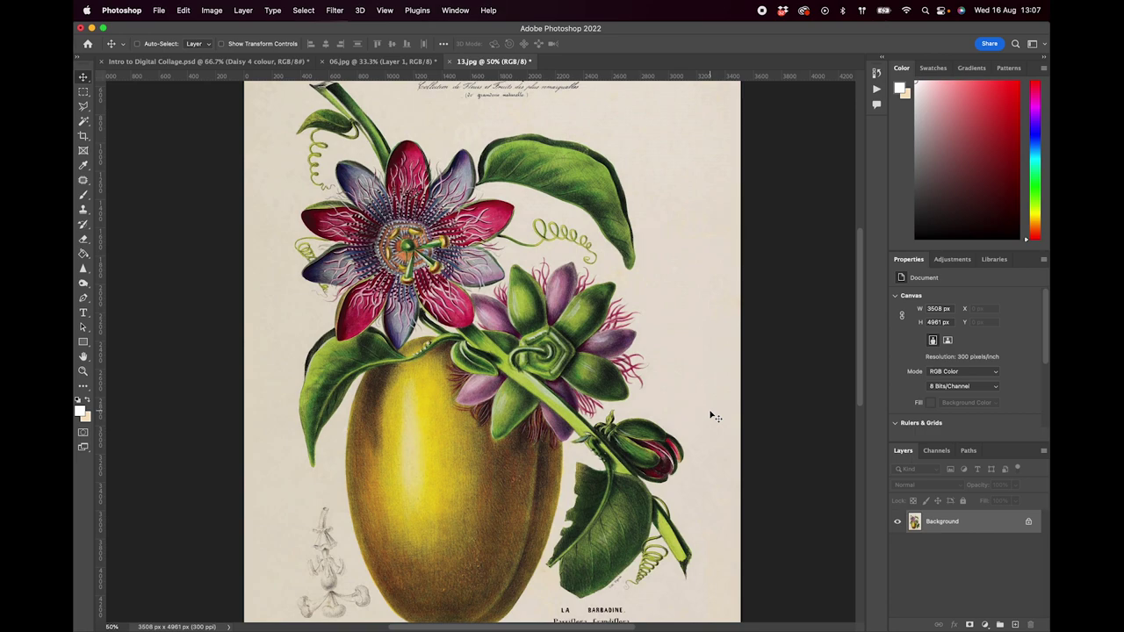
# Apply the Remove background quick action to the passion flower illustration in 13.jpg and close Discover.
pyautogui.press('super+minus')
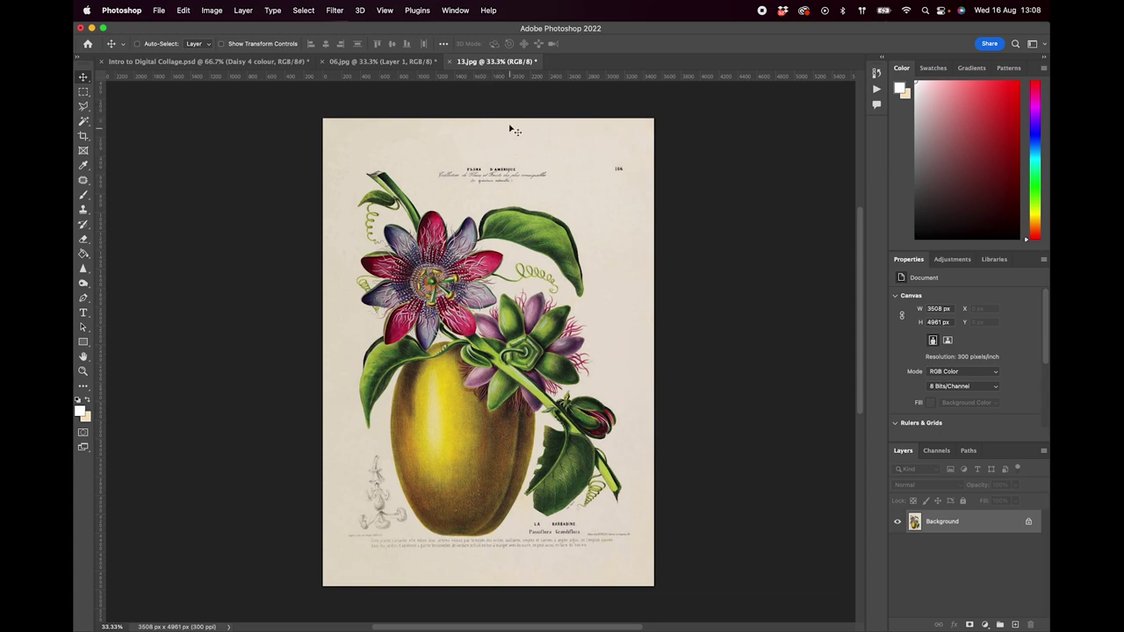
pyautogui.click(488, 10)
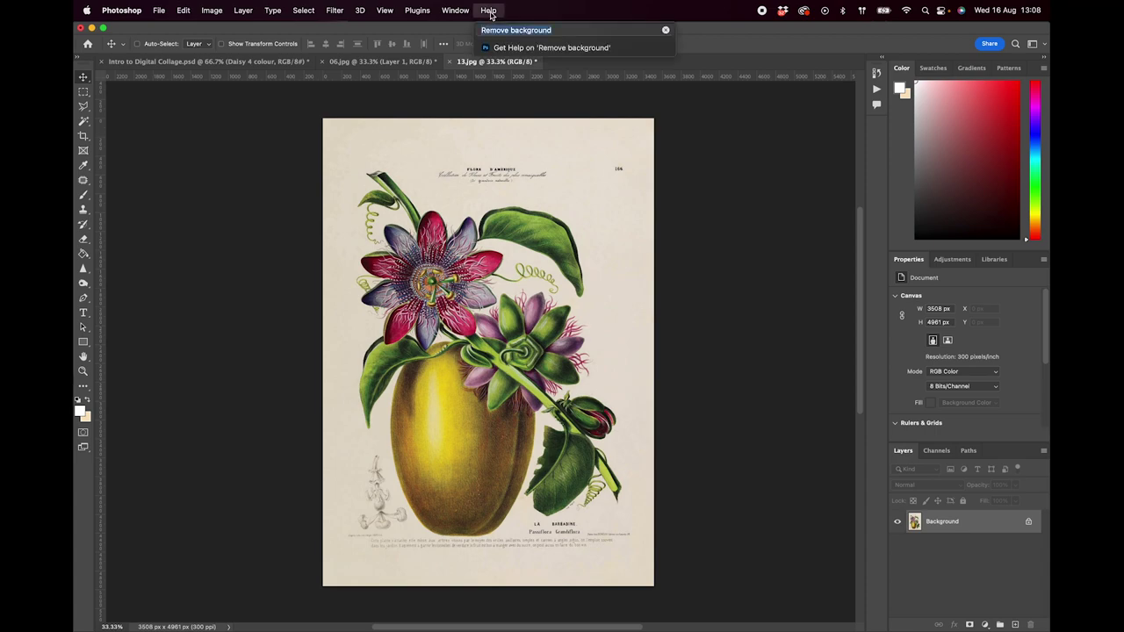
pyautogui.click(524, 49)
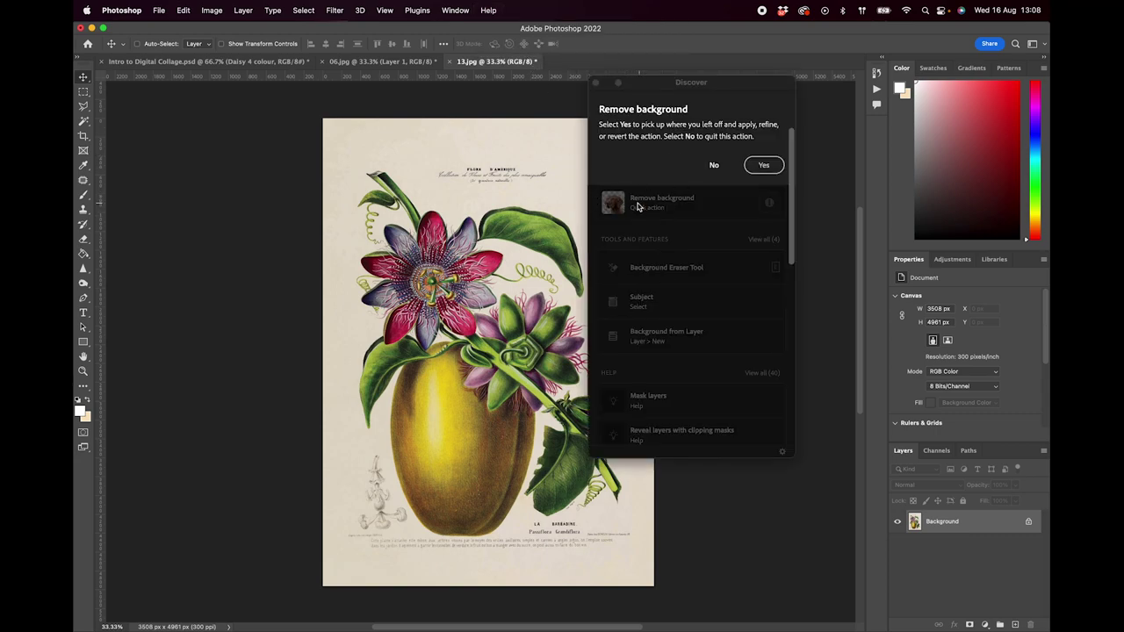
pyautogui.click(764, 165)
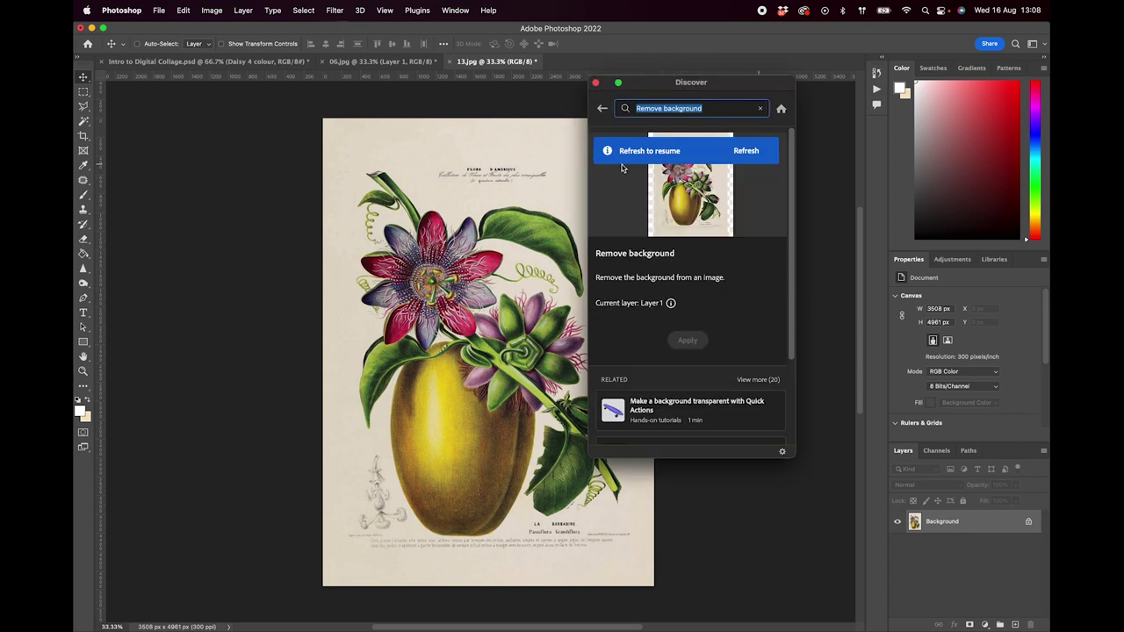
pyautogui.click(746, 150)
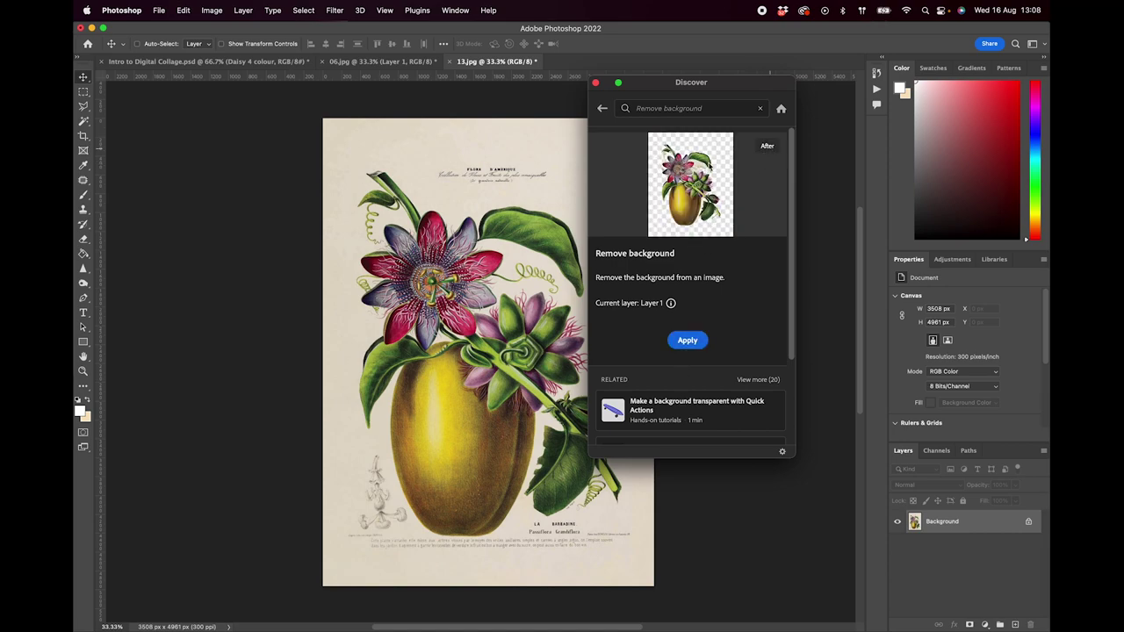
pyautogui.click(687, 342)
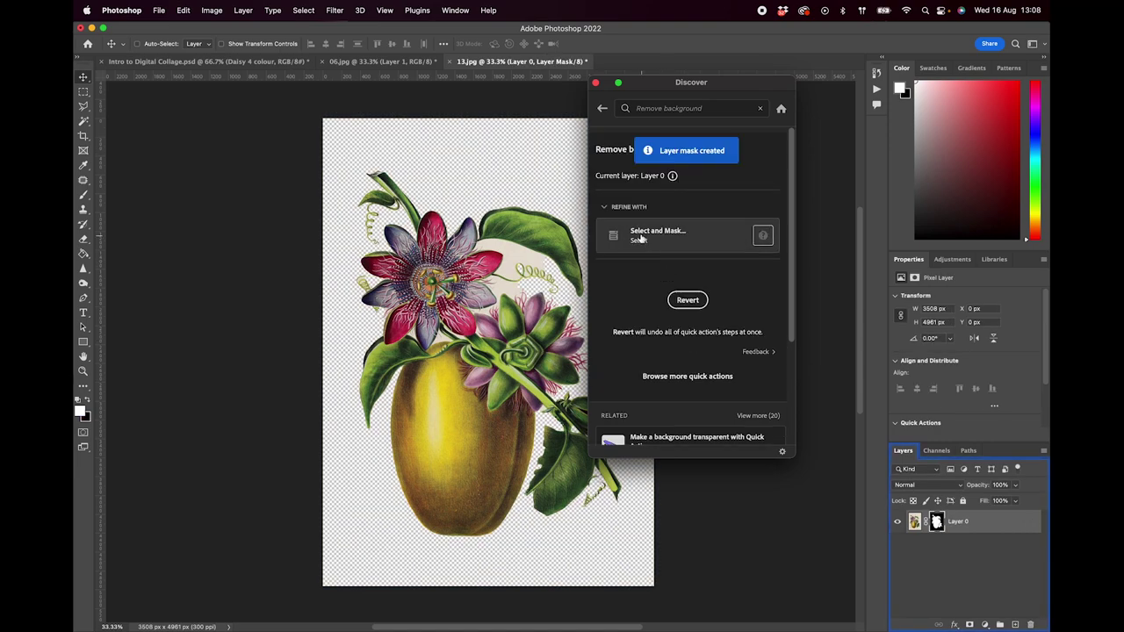
pyautogui.click(595, 82)
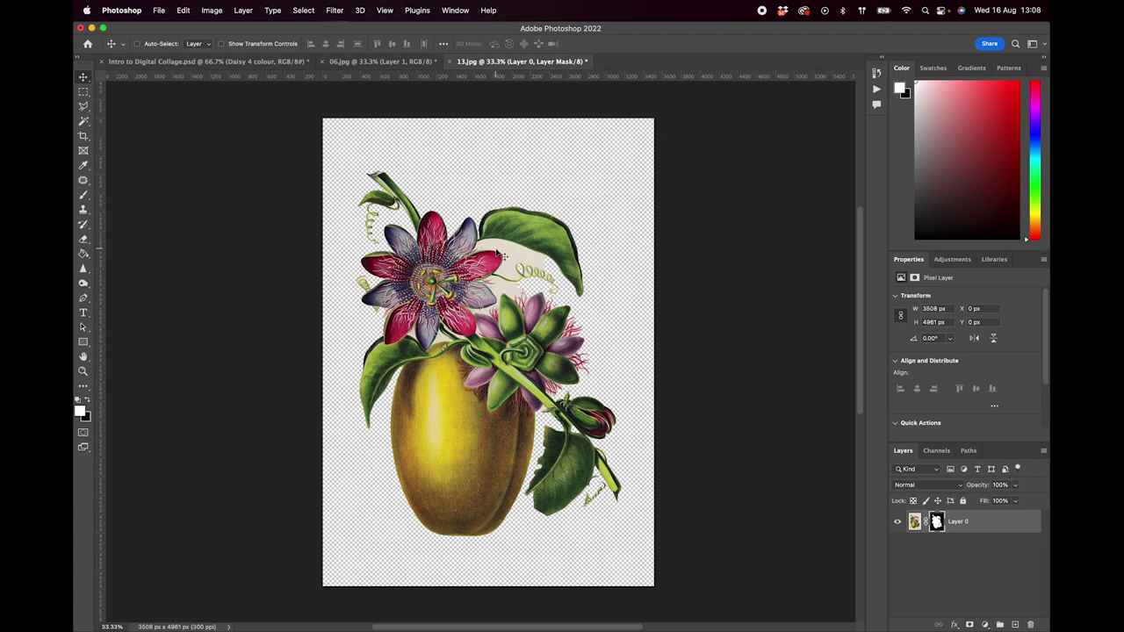
# Examine the masked illustration up close for leftover paper background and missing parts around the flowers, tendrils and leaves.
pyautogui.press('super+equal')
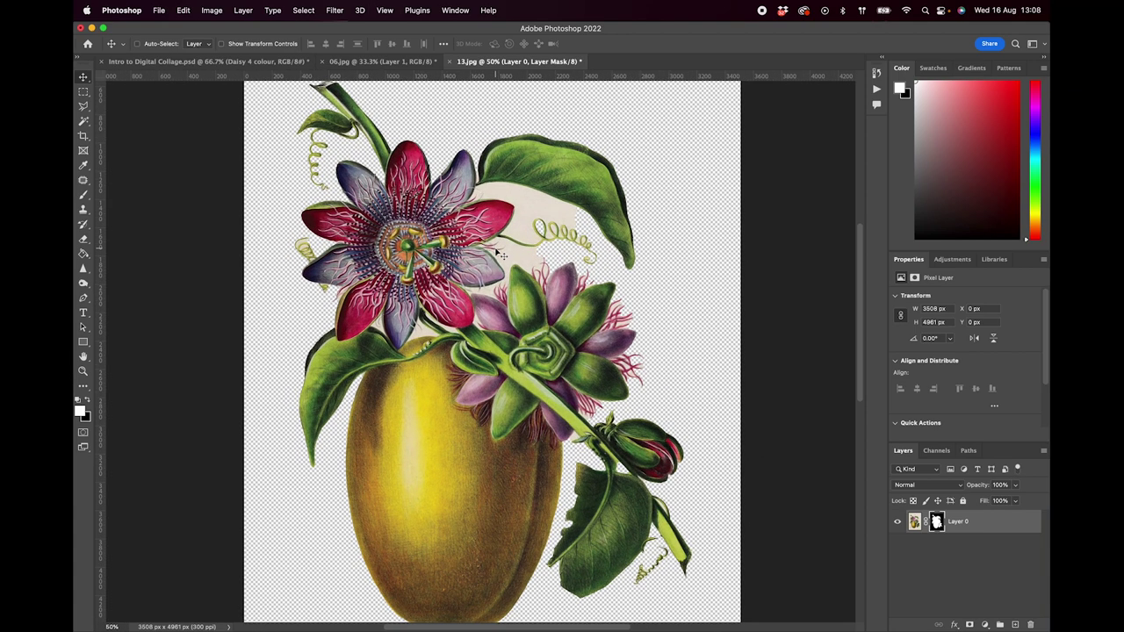
pyautogui.press('super+equal')
pyautogui.scroll(3, 498, 254)
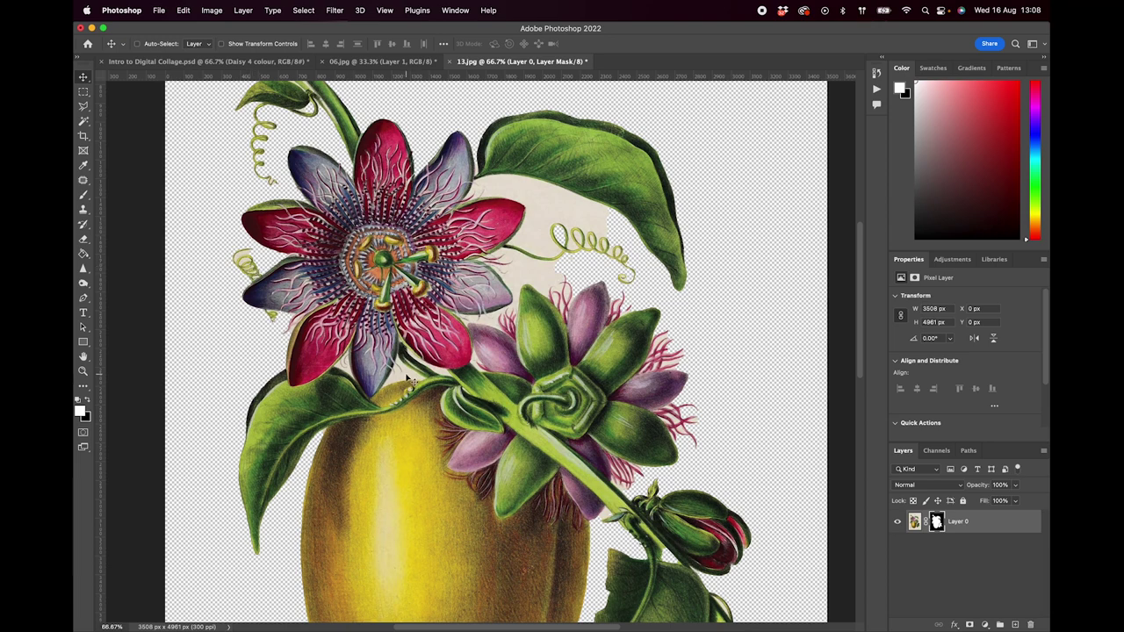
pyautogui.scroll(-2, 418, 378)
pyautogui.scroll(-3, 718, 439)
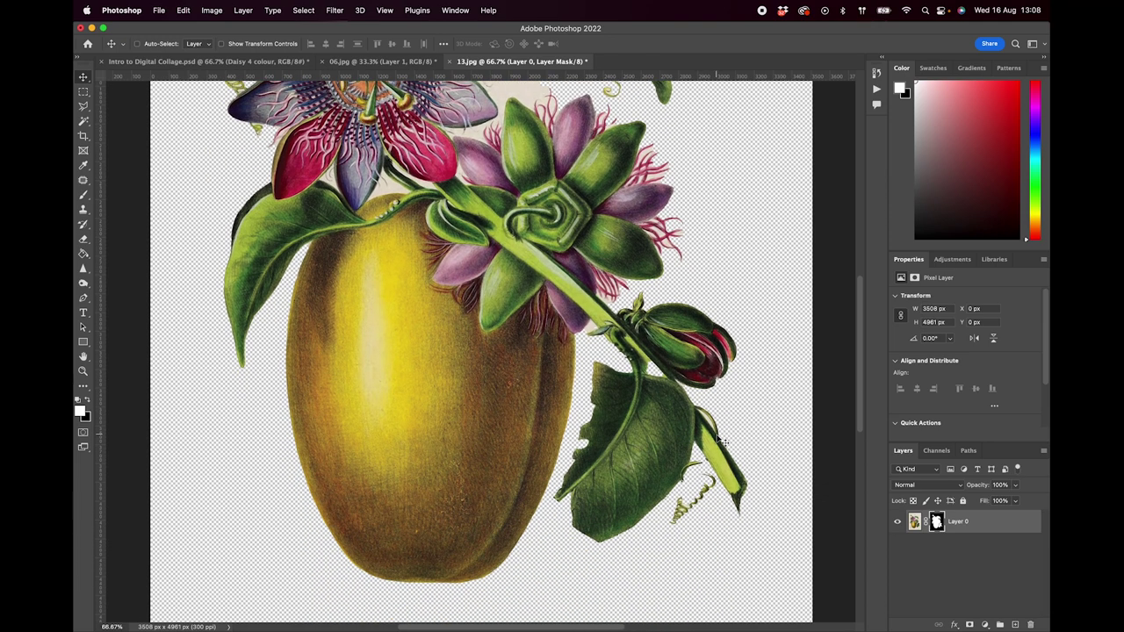
# Activate Layer 0's layer mask and ready the Brush tool for painting on it around the upper flower.
pyautogui.scroll(8, 718, 439)
pyautogui.scroll(2, 718, 439)
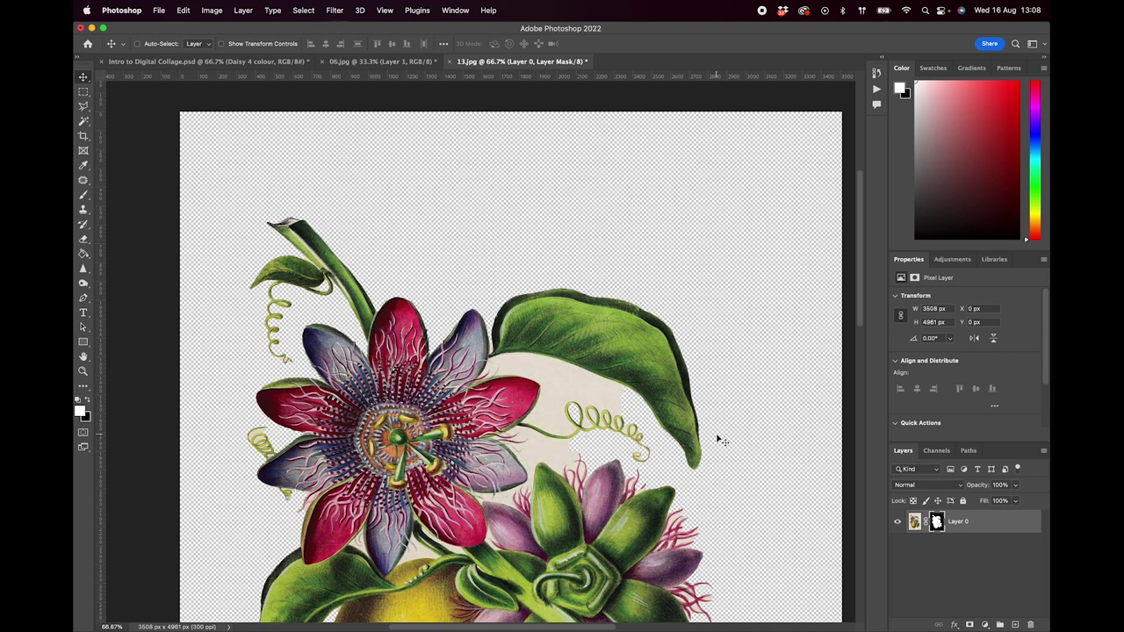
pyautogui.scroll(-3, 718, 439)
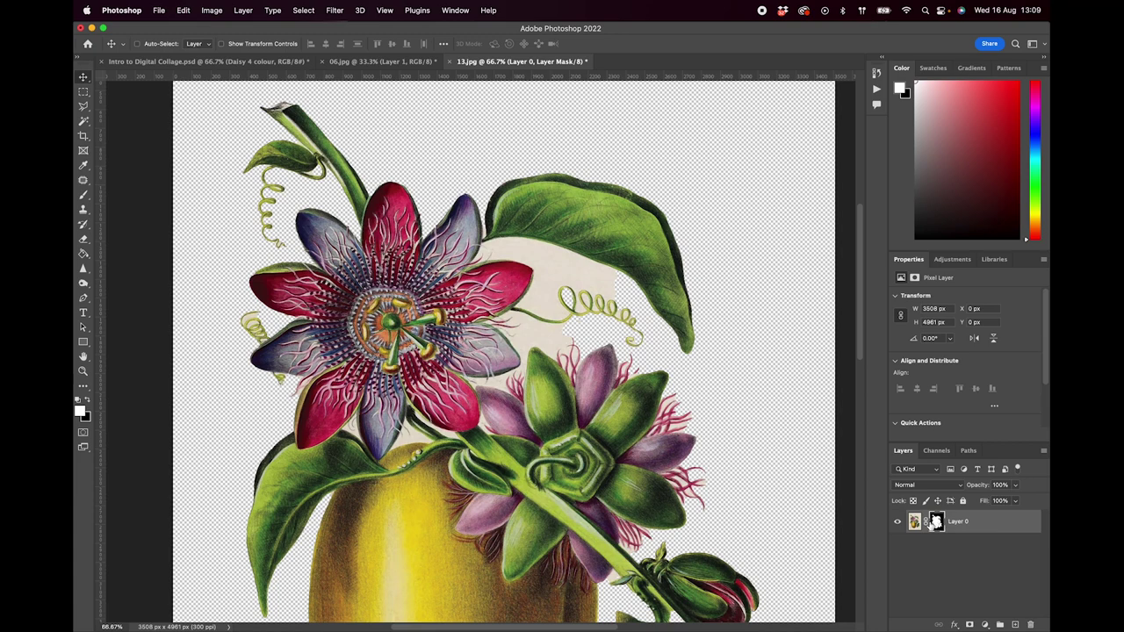
pyautogui.click(935, 522)
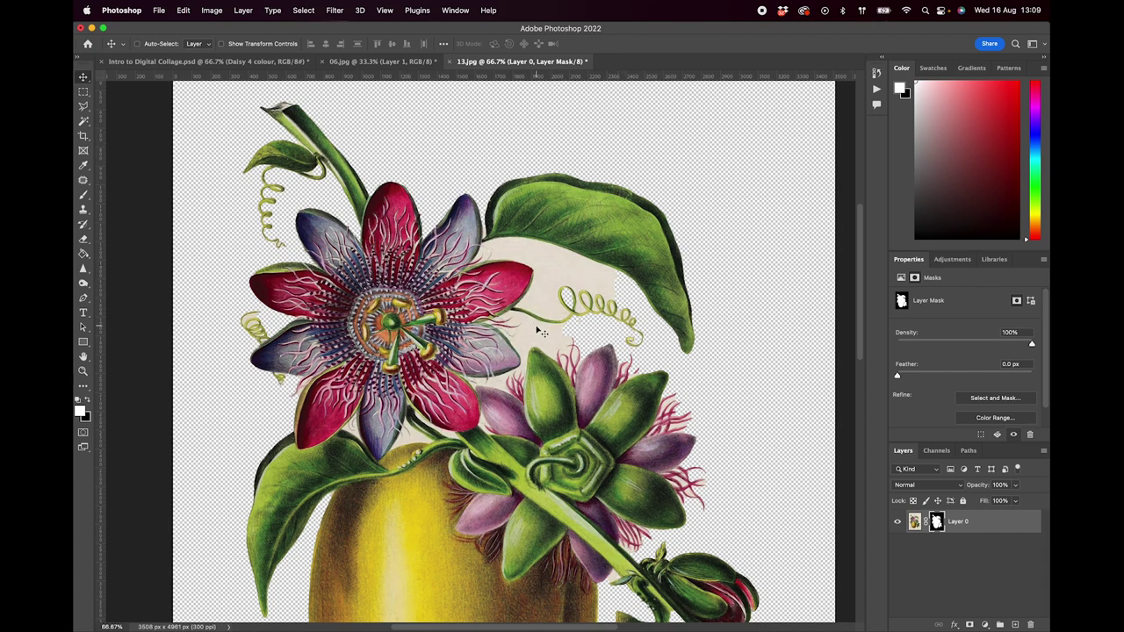
pyautogui.press('b')
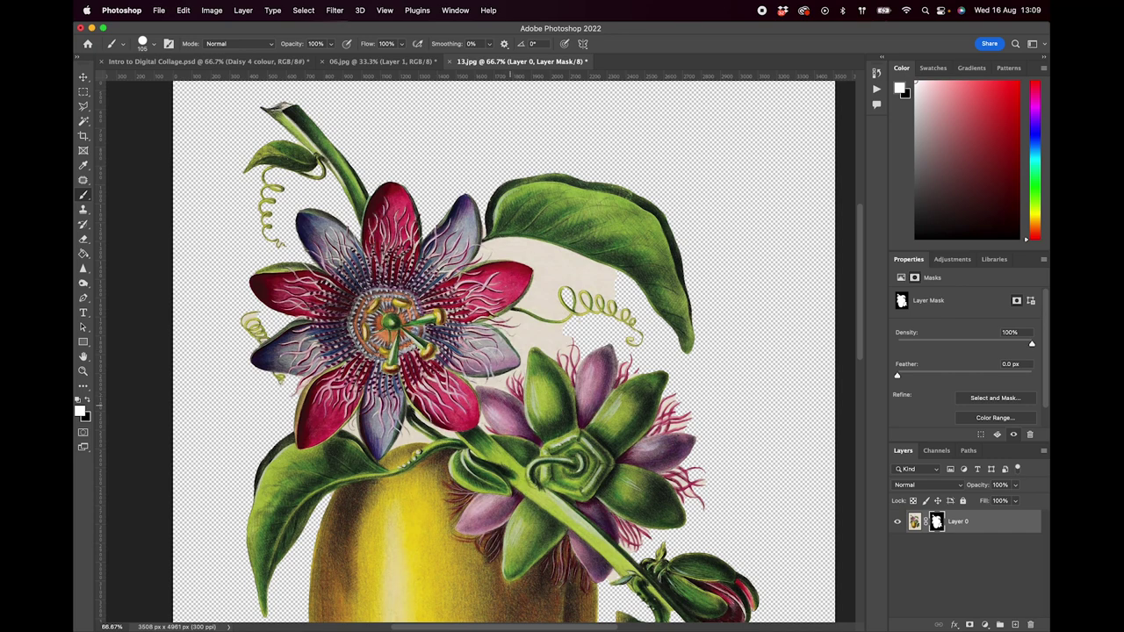
pyautogui.press('super+equal')
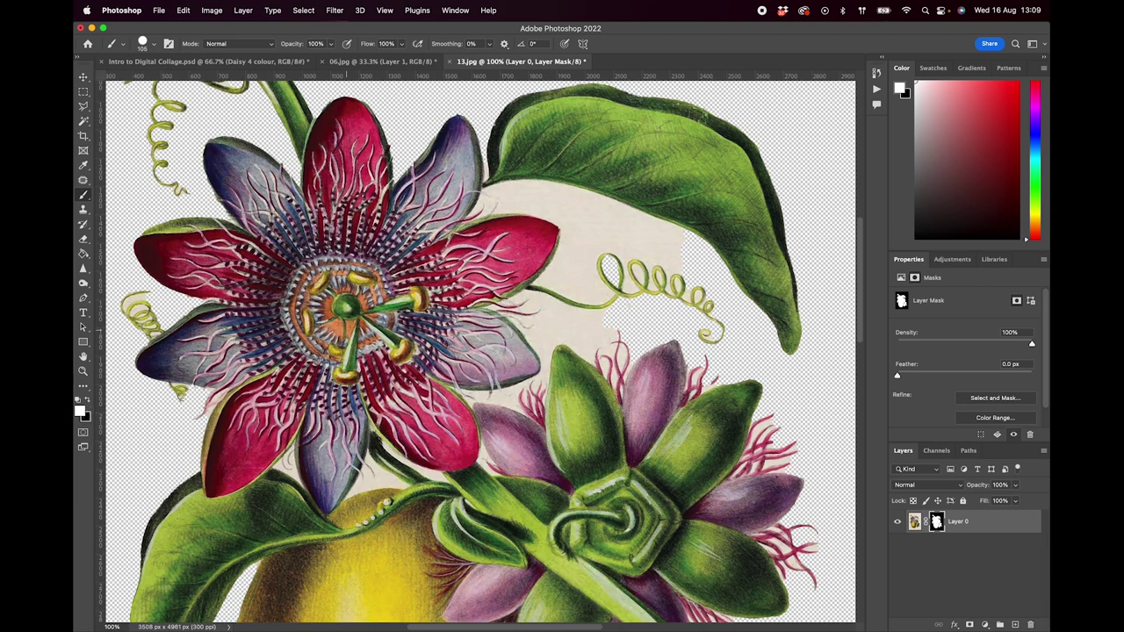
pyautogui.scroll(3, 672, 202)
pyautogui.hscroll(2, 671, 202)
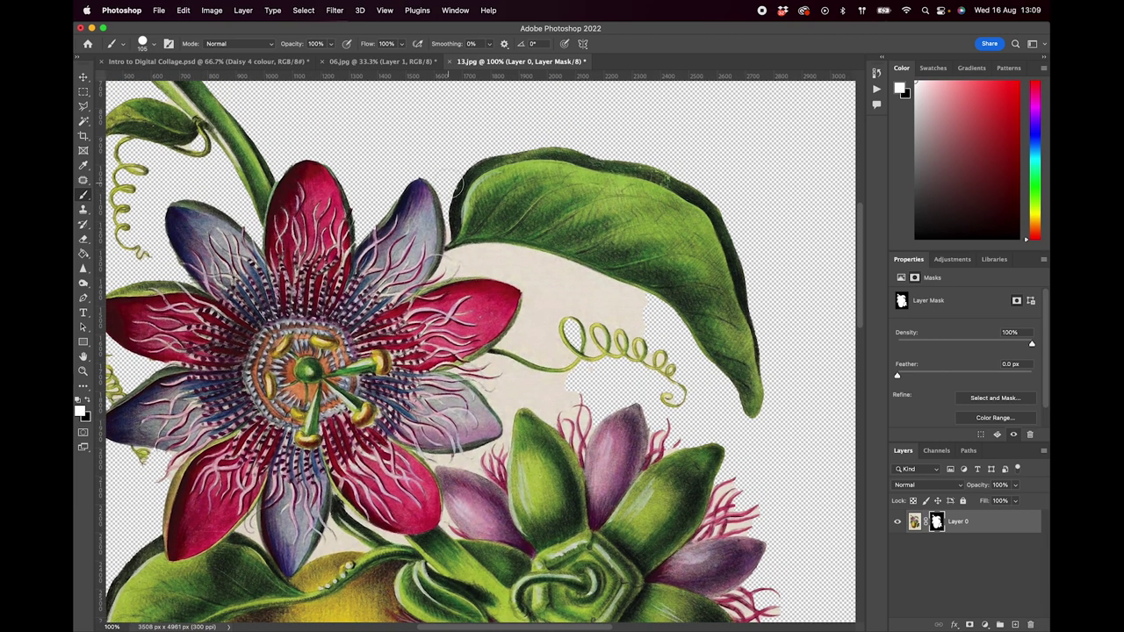
# Paint black on the layer mask to hide part of the flower's top red petal, and restore it by painting white.
pyautogui.moveTo(362, 199)
pyautogui.mouseDown()
pyautogui.moveTo(461, 127)
pyautogui.moveTo(378, 215)
pyautogui.moveTo(356, 215)
pyautogui.moveTo(353, 171)
pyautogui.moveTo(318, 162)
pyautogui.moveTo(383, 145)
pyautogui.mouseUp()
pyautogui.press('super+z')
pyautogui.click(88, 400)
pyautogui.moveTo(332, 172)
pyautogui.mouseDown()
pyautogui.moveTo(356, 250)
pyautogui.moveTo(307, 176)
pyautogui.moveTo(318, 202)
pyautogui.moveTo(267, 184)
pyautogui.moveTo(289, 193)
pyautogui.mouseUp()
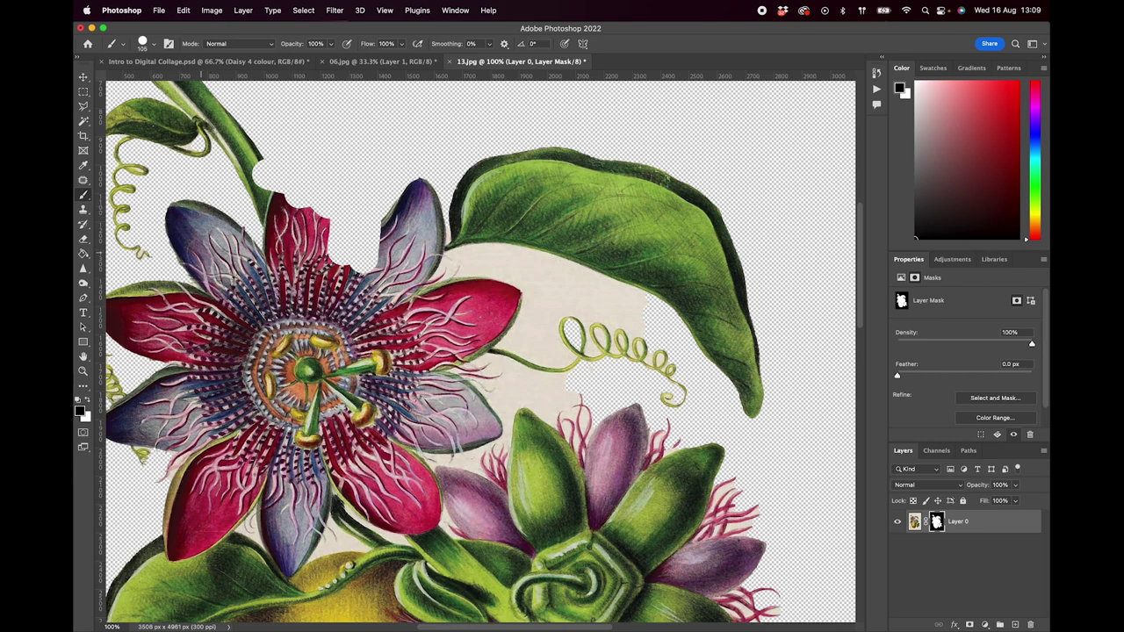
pyautogui.press('x')
pyautogui.moveTo(254, 241)
pyautogui.mouseDown()
pyautogui.moveTo(269, 171)
pyautogui.moveTo(294, 189)
pyautogui.moveTo(325, 189)
pyautogui.moveTo(295, 162)
pyautogui.moveTo(318, 162)
pyautogui.moveTo(324, 254)
pyautogui.moveTo(349, 230)
pyautogui.mouseUp()
pyautogui.moveTo(320, 172); pyautogui.dragTo(329, 176)
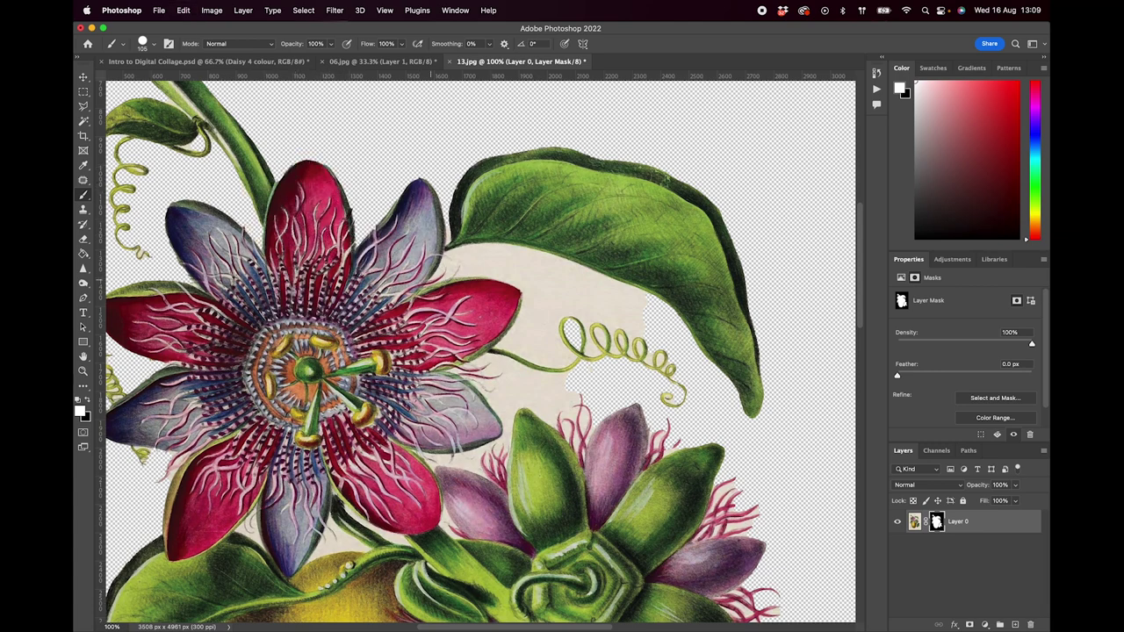
# Select the leftover paper between the flower, leaf and tendril with the Magic Wand at tolerance 20 and hide it on the layer mask.
pyautogui.hscroll(2, 518, 292)
pyautogui.scroll(-1, 519, 292)
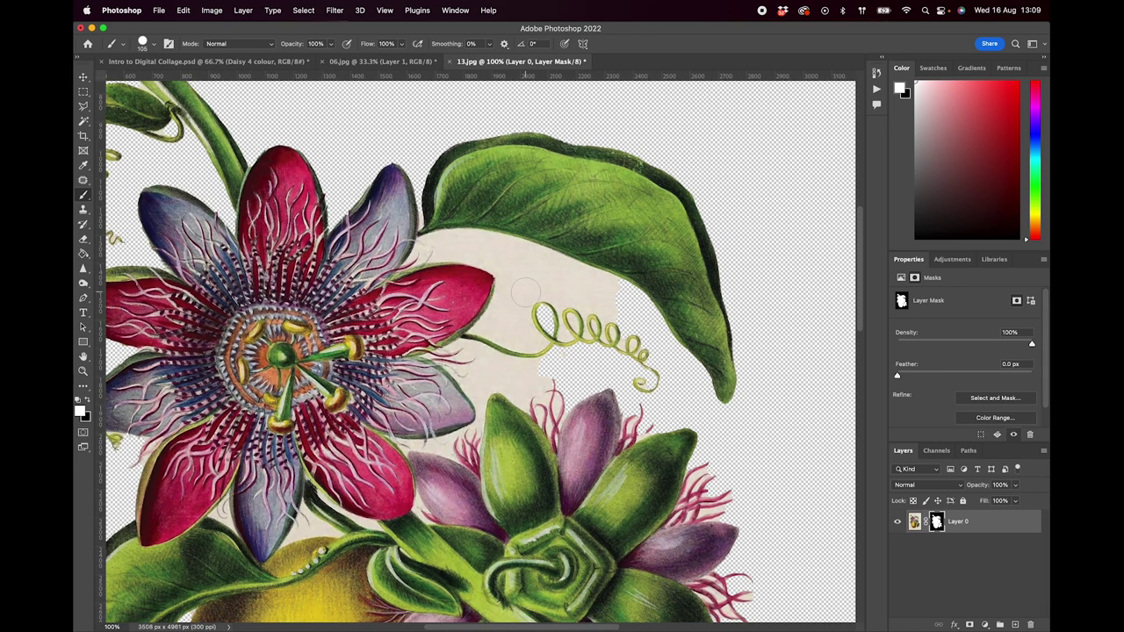
pyautogui.hscroll(2, 522, 290)
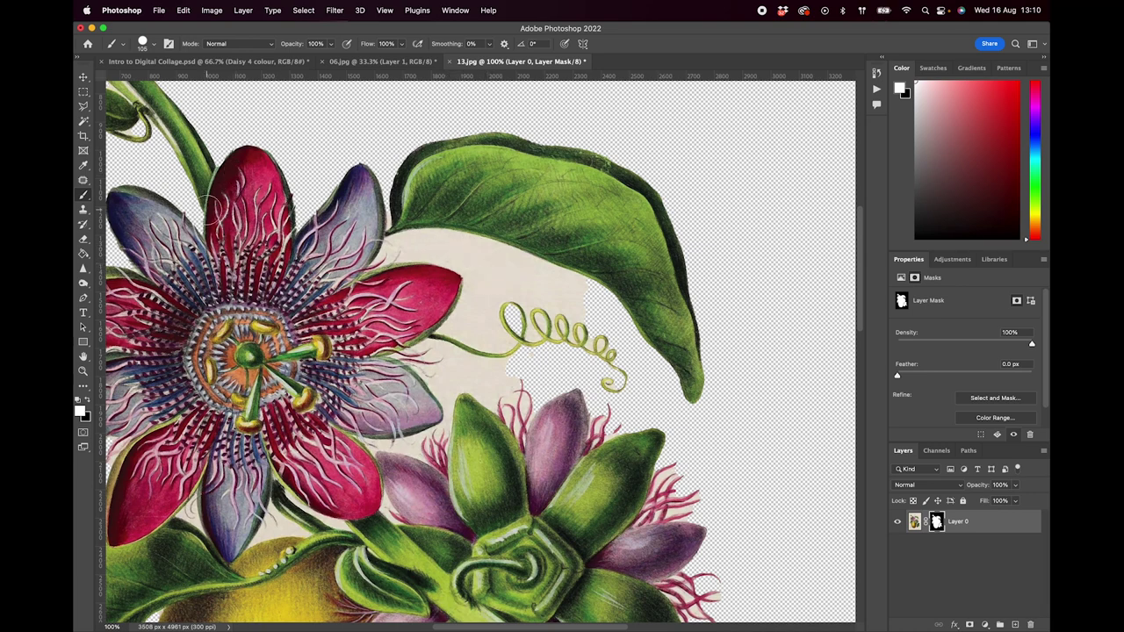
pyautogui.click(83, 122)
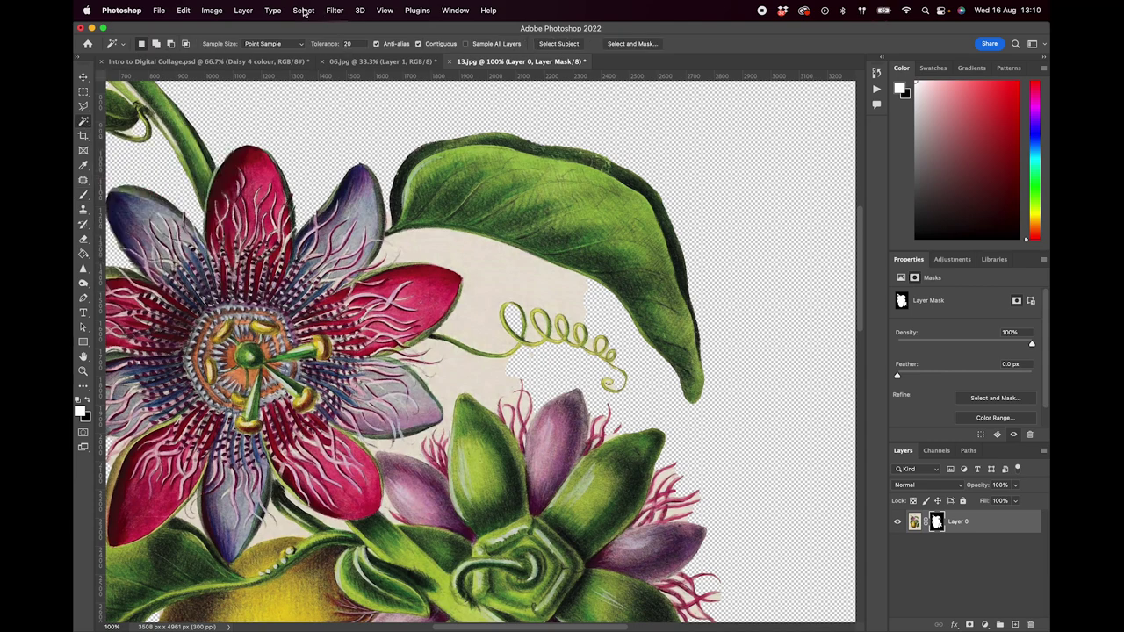
pyautogui.click(498, 273)
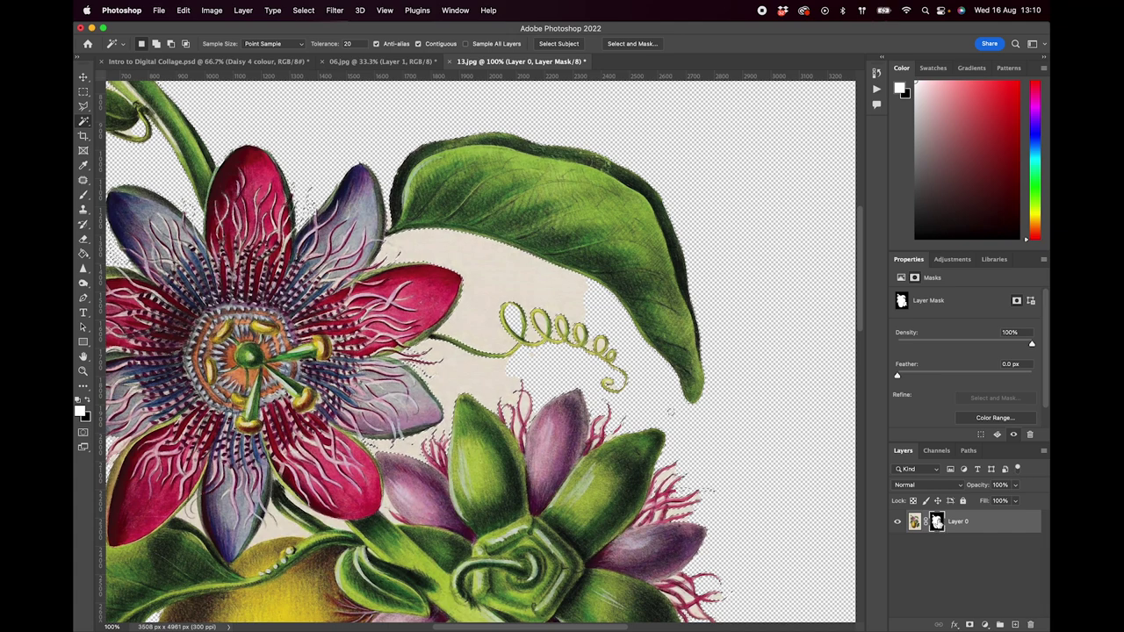
pyautogui.click(916, 525)
pyautogui.click(936, 524)
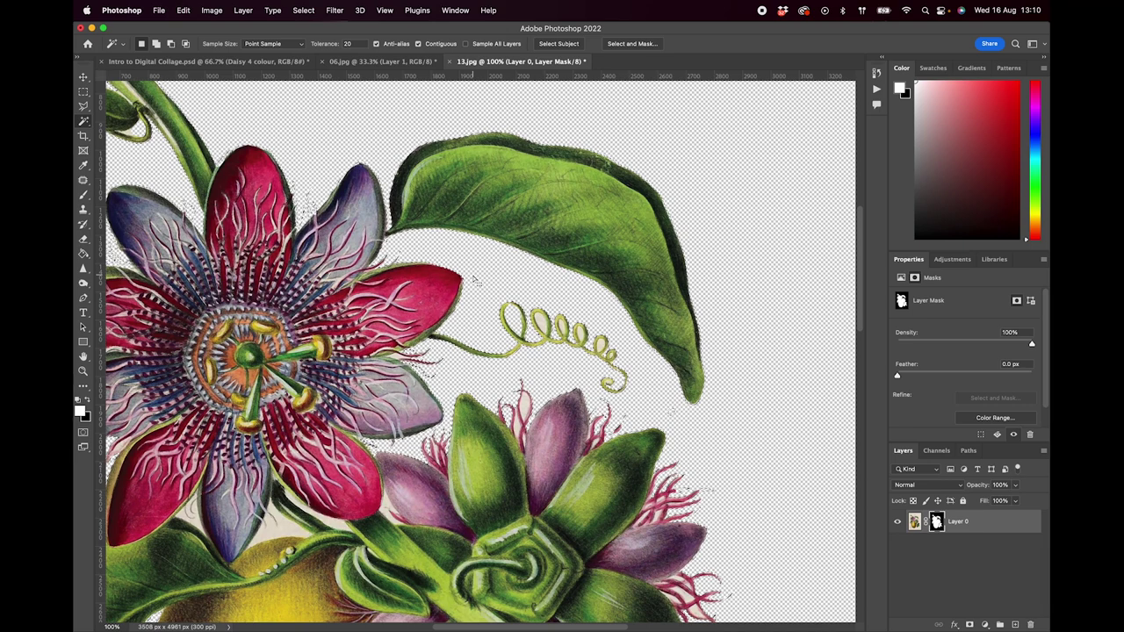
# Select the paper remaining inside the loops of the curled tendril beneath the large leaf and mask it out.
pyautogui.hscroll(-5, 472, 279)
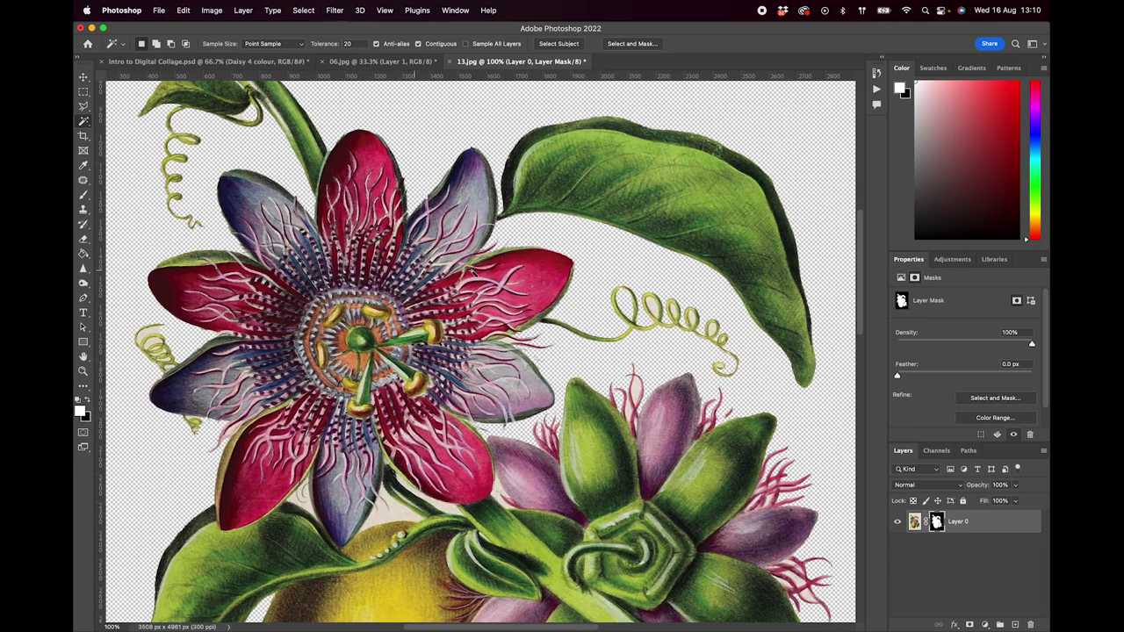
pyautogui.hscroll(1, 472, 276)
pyautogui.hscroll(5, 473, 272)
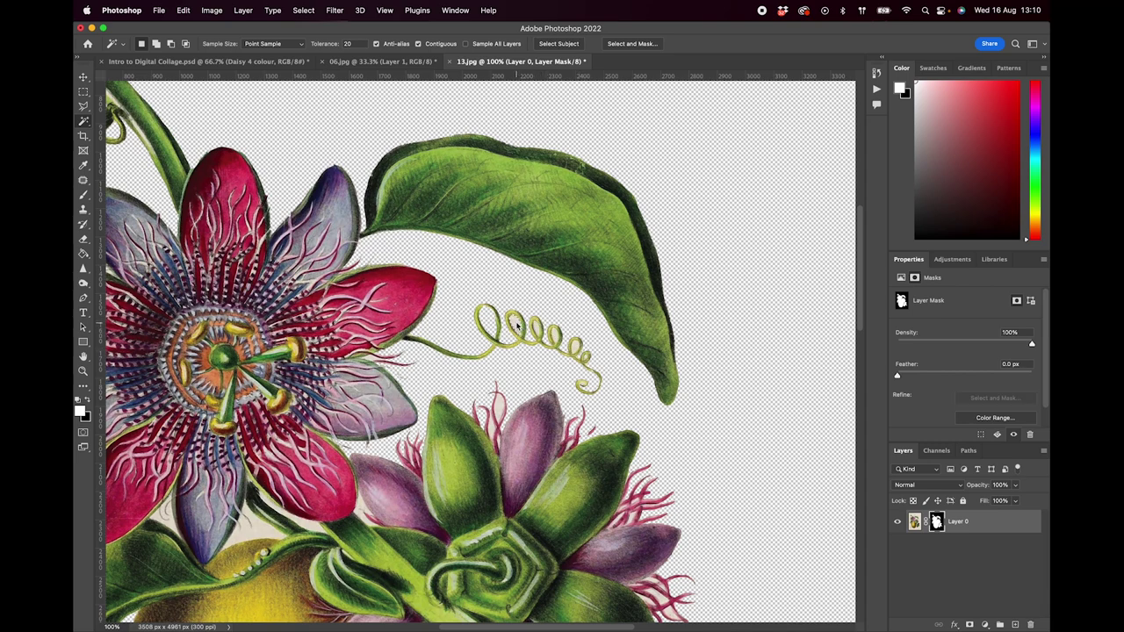
pyautogui.press('shift')
pyautogui.click(612, 380)
pyautogui.hscroll(-5, 544, 341)
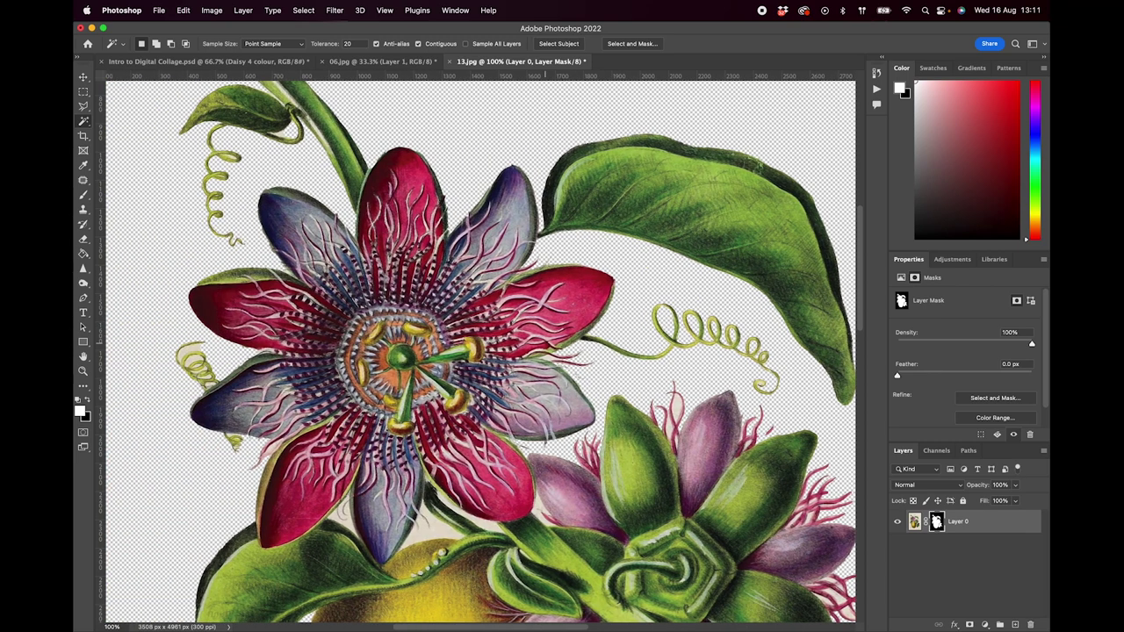
# Mask out the paper inside the tendril on the flower's opposite side and in the gap between the stem and yellow fruit.
pyautogui.click(195, 351)
pyautogui.click(210, 397)
pyautogui.hscroll(3, 381, 224)
pyautogui.scroll(-2, 382, 224)
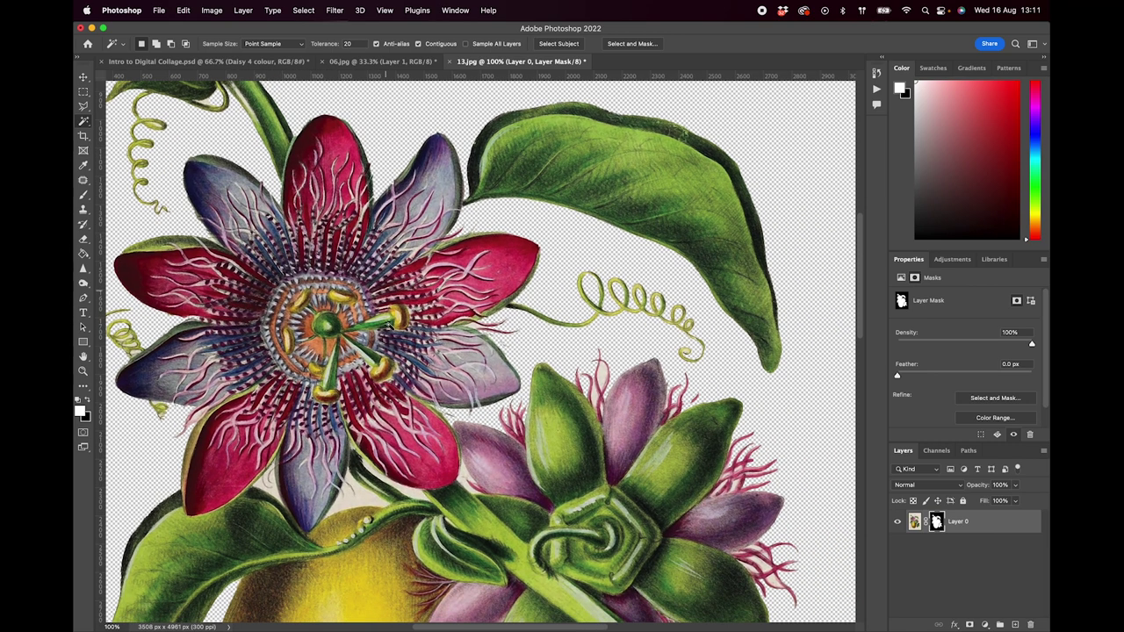
pyautogui.click(369, 502)
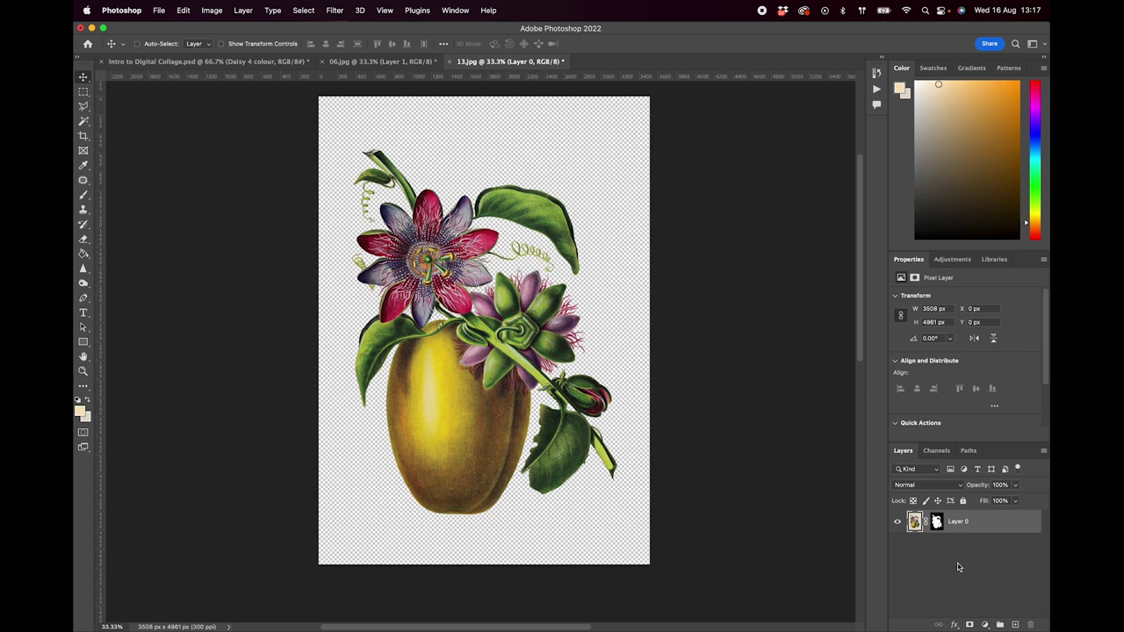
# Add a new layer filled with pale beige beneath the masked illustration, and move the illustration slightly upward on the page.
pyautogui.click(1015, 625)
pyautogui.moveTo(971, 526); pyautogui.dragTo(969, 559)
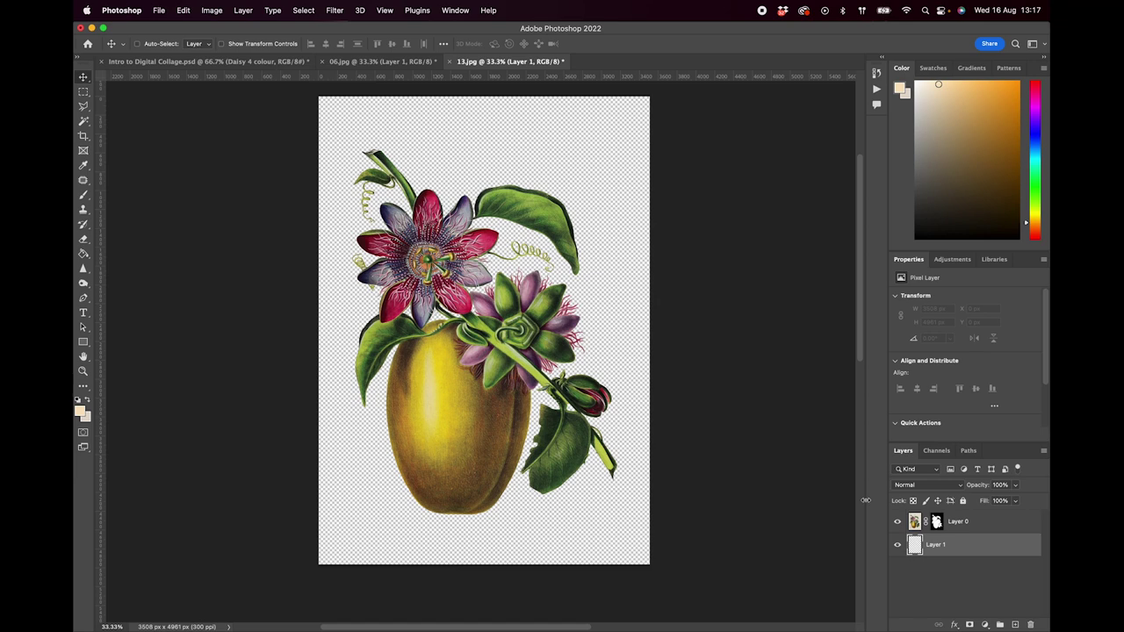
pyautogui.hotkey('alt', 'BackSpace')
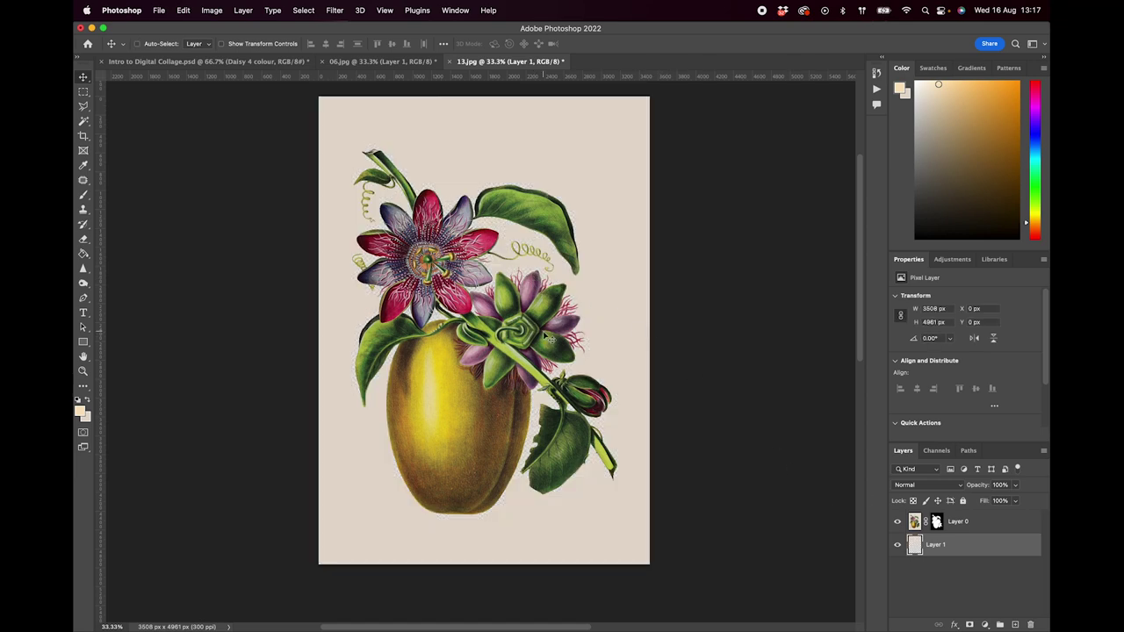
pyautogui.click(973, 519)
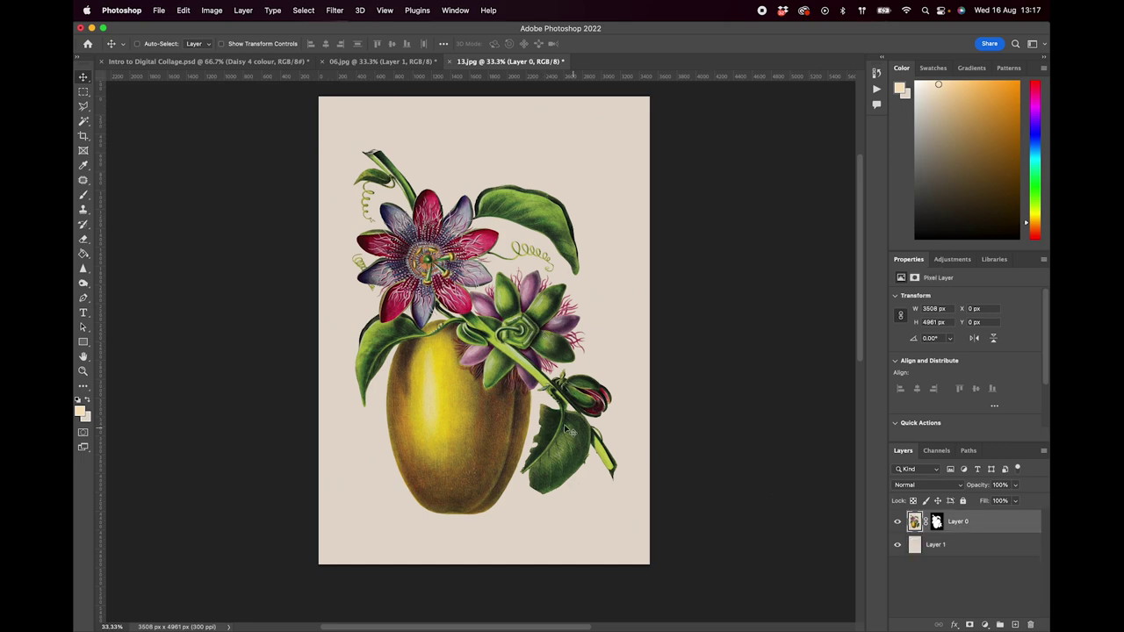
pyautogui.moveTo(471, 381); pyautogui.dragTo(480, 352)
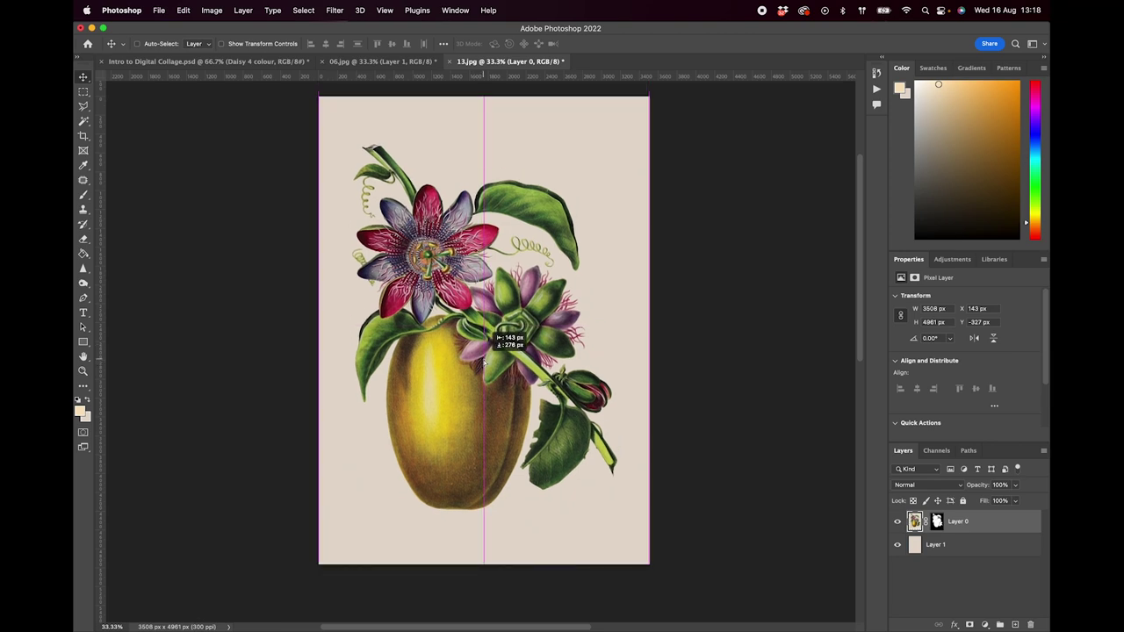
# Add the white two-line text "BOTANICAL ART" in Noe Display Bold, 55.37 pt, between the beige background and the illustration.
pyautogui.click(983, 546)
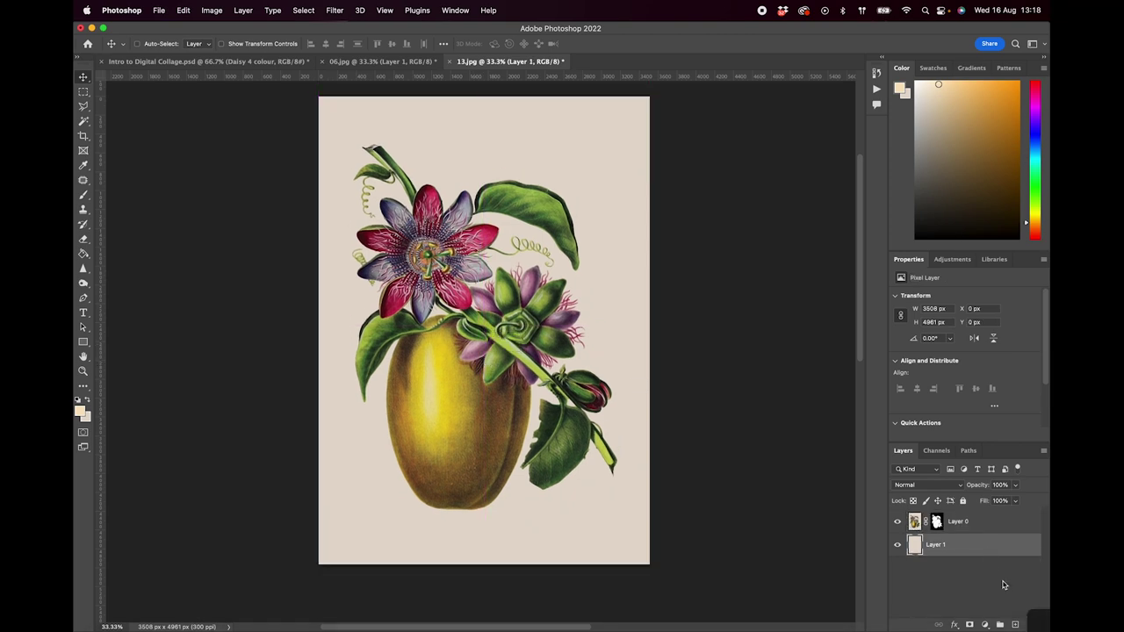
pyautogui.click(1015, 624)
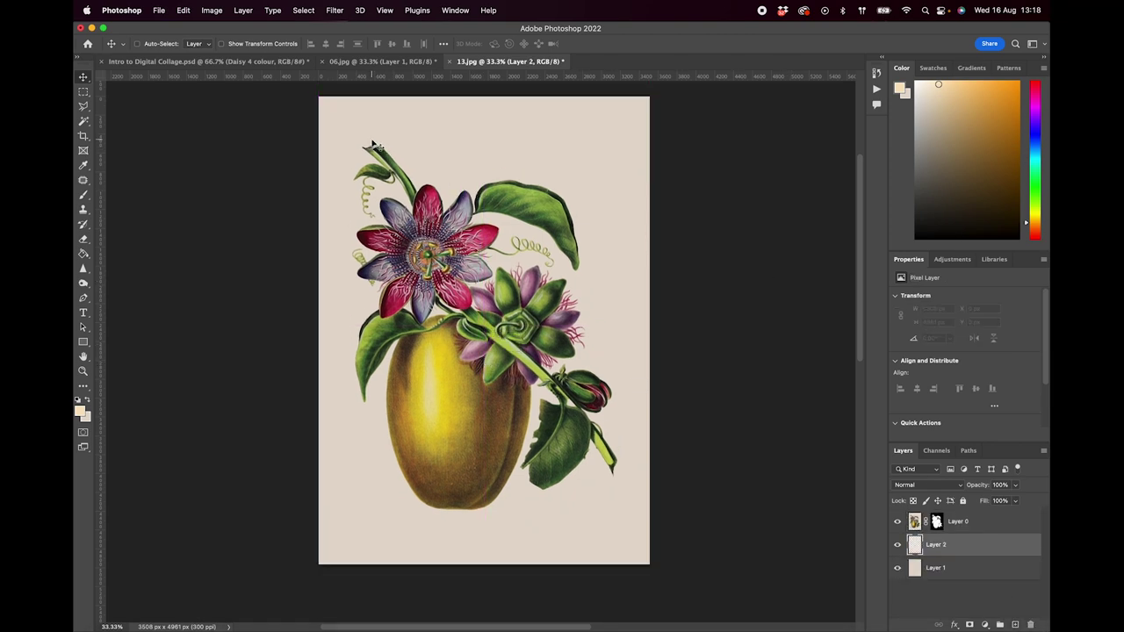
pyautogui.press('t')
pyautogui.click(361, 192)
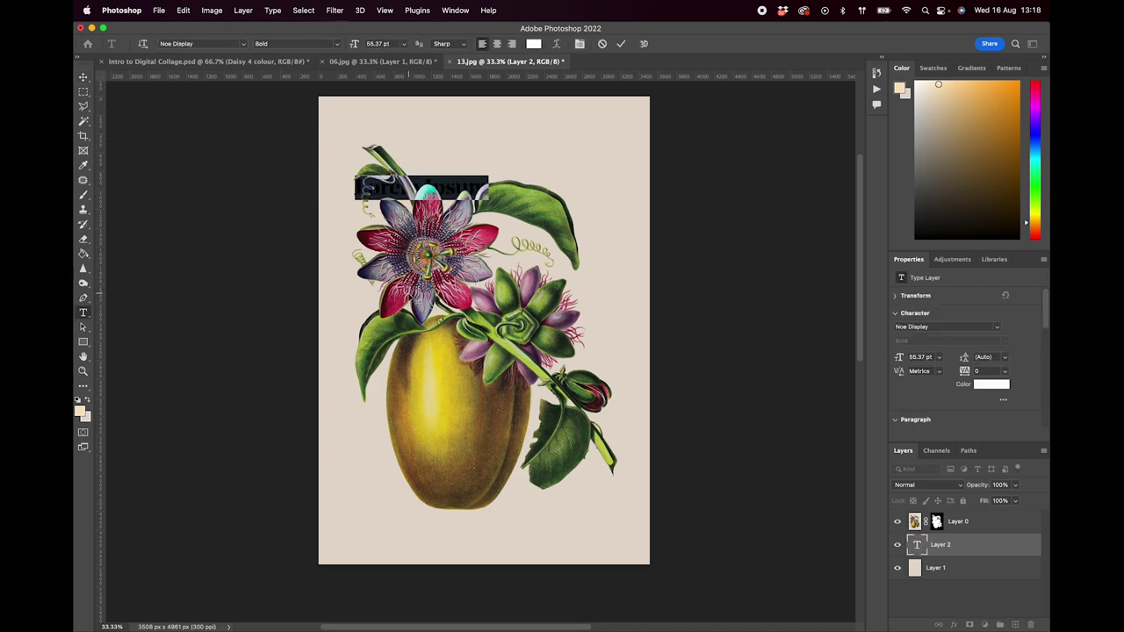
pyautogui.write('BOTANICAL')
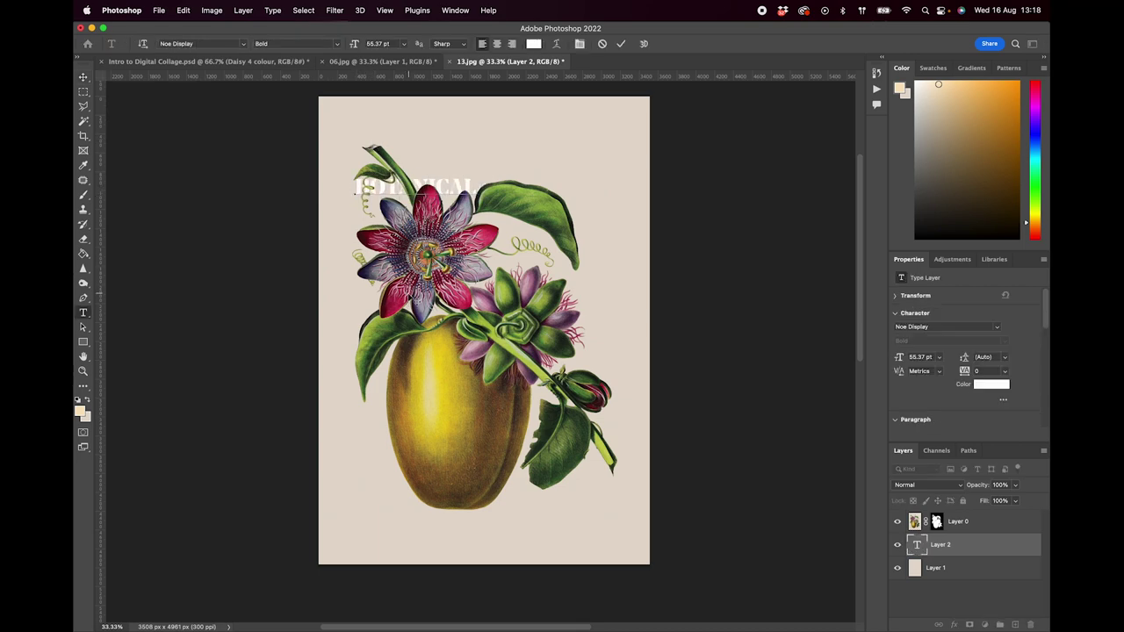
pyautogui.press('Return')
pyautogui.write('ART')
pyautogui.press('super+Return')
# Scale the BOTANICAL ART text up to about 134.77 pt so it nearly spans the page width, and place it near the page's upper edge.
pyautogui.press('super+t')
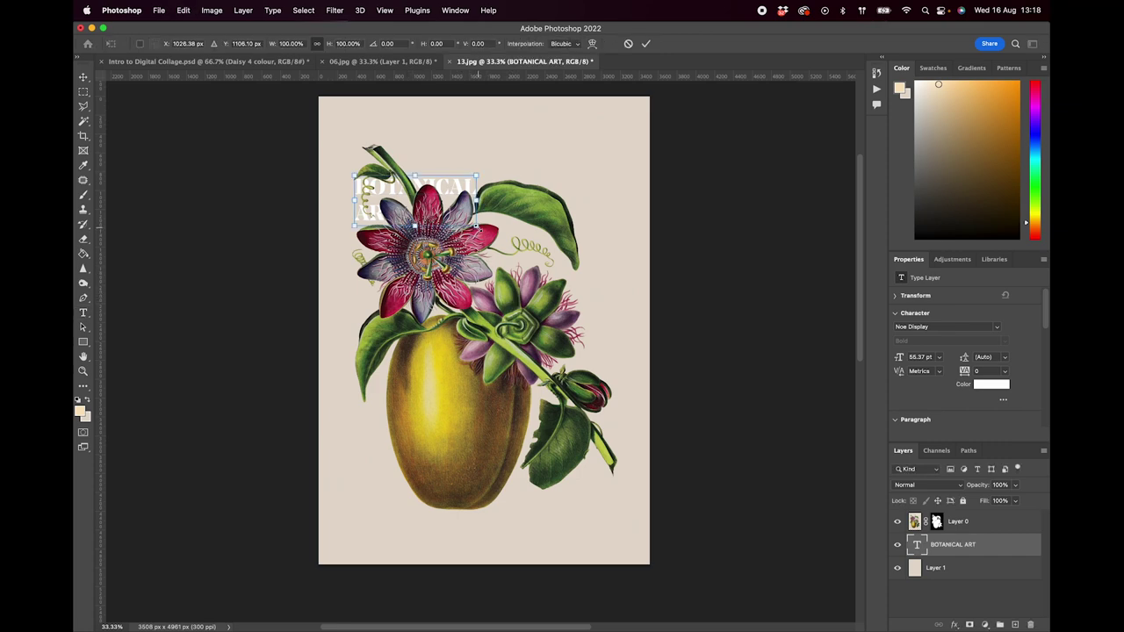
pyautogui.moveTo(477, 226); pyautogui.dragTo(642, 326)
pyautogui.moveTo(515, 204); pyautogui.dragTo(492, 134)
pyautogui.press('Return')
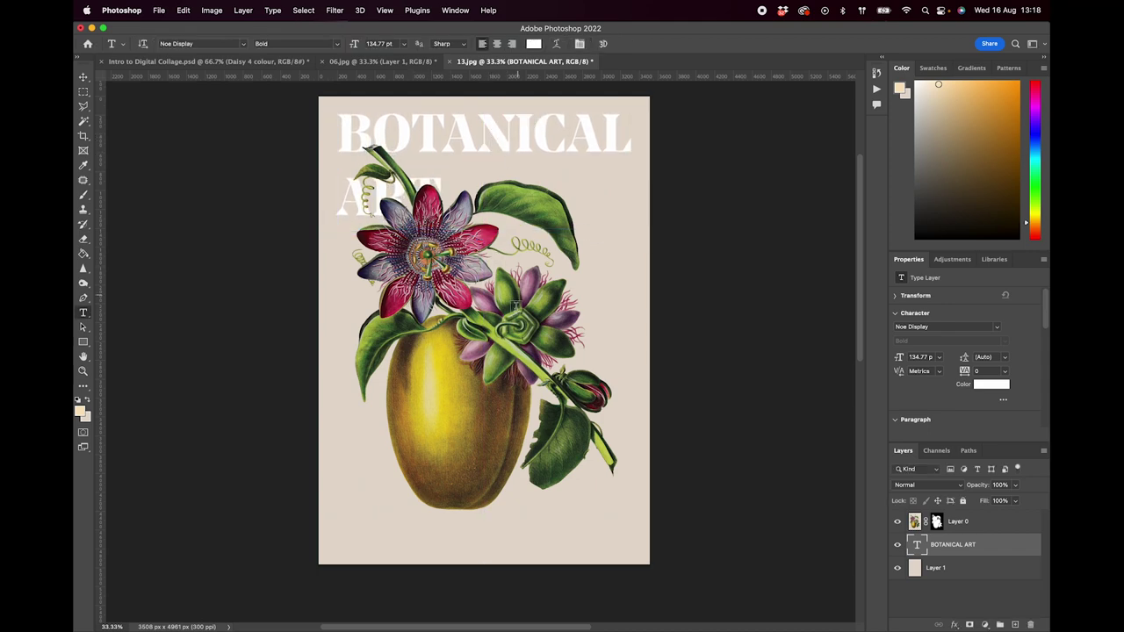